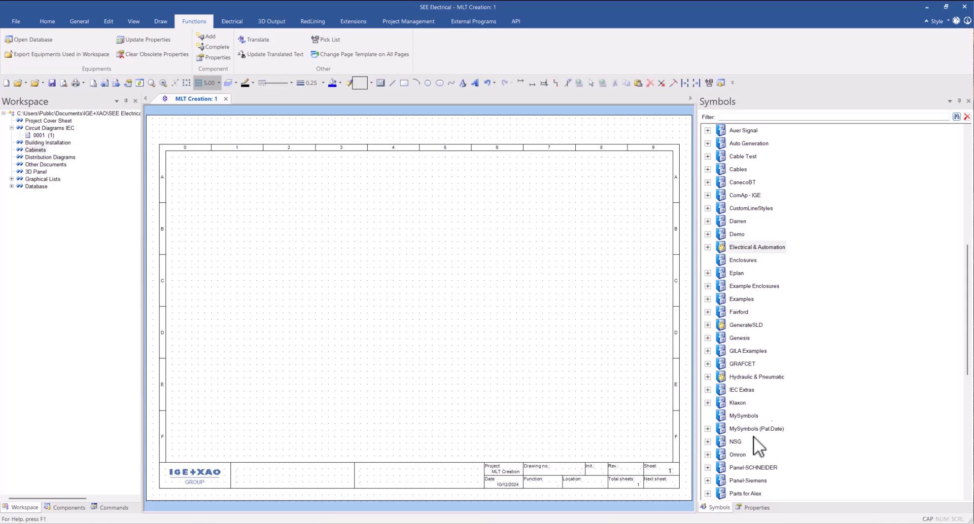
Expand Electrical & Automation > Terminals-Multi Layer and pick the 2 multi level terminals symbol
{"action": "left_click", "coordinate": [752, 248]}
{"action": "double_click", "coordinate": [760, 248]}
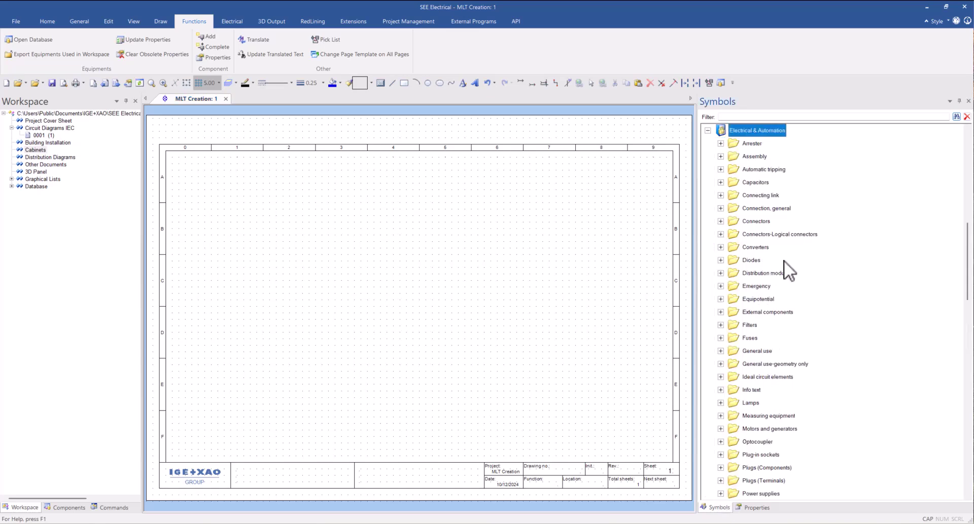
{"action": "scroll", "coordinate": [776, 269], "scroll_direction": "down", "scroll_amount": 12}
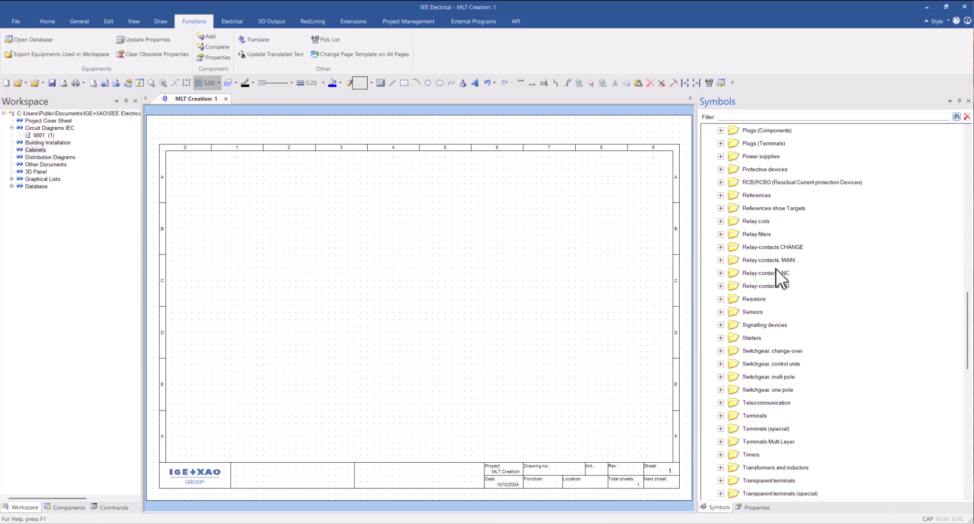
{"action": "scroll", "coordinate": [775, 274], "scroll_direction": "down", "scroll_amount": 2}
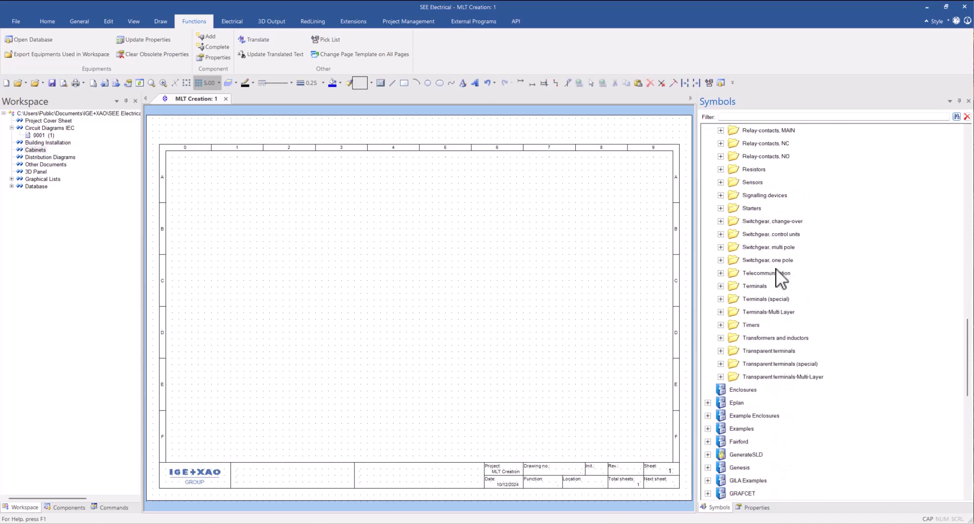
{"action": "double_click", "coordinate": [775, 313]}
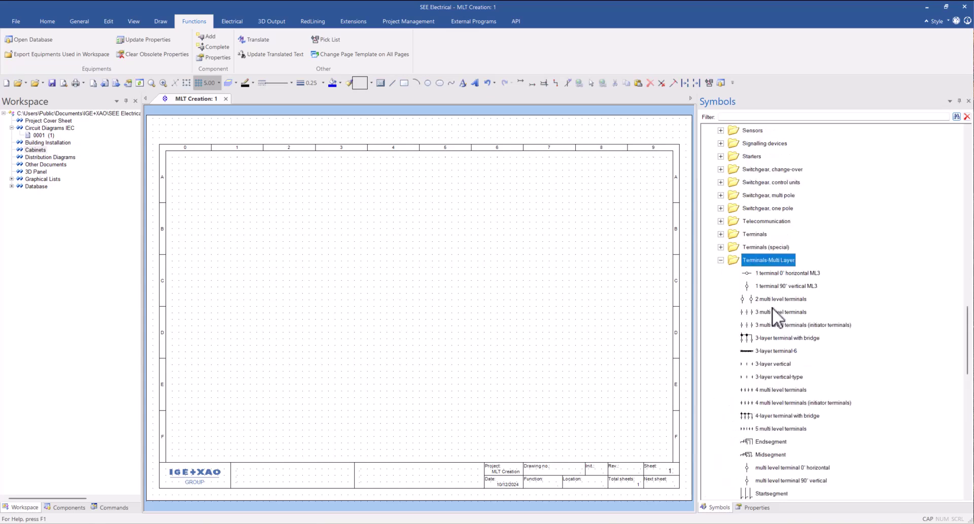
{"action": "left_click", "coordinate": [776, 300]}
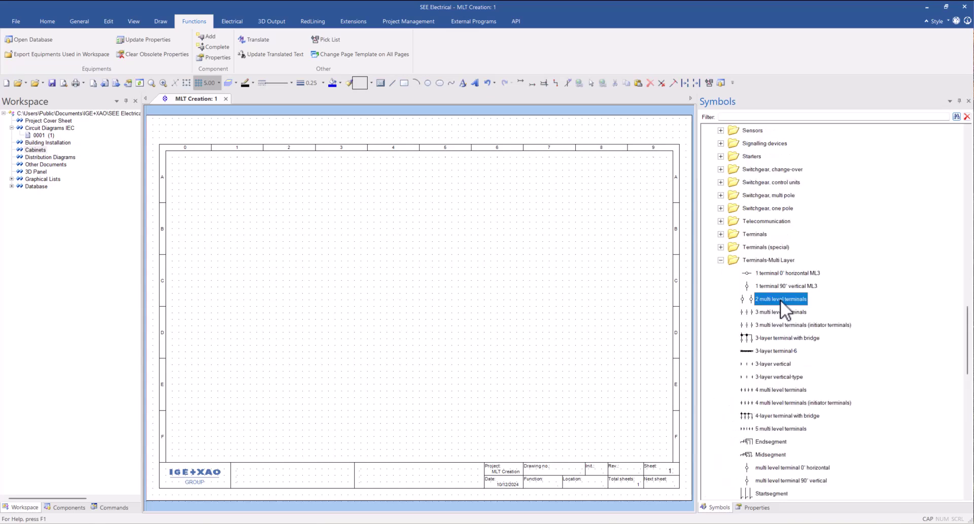
Place terminal X1 near the sheet's top-left and assign it the ZDK 2.5 N-PE part
{"action": "left_click", "coordinate": [239, 187]}
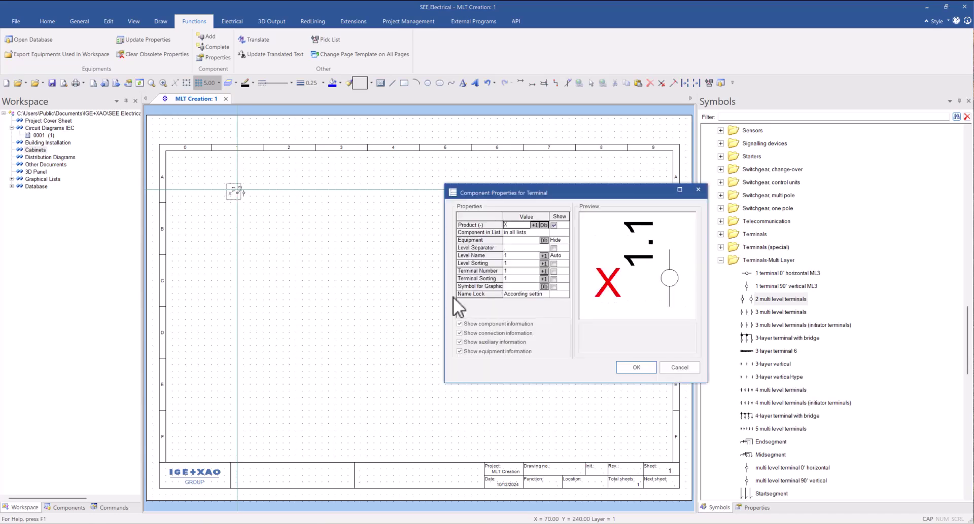
{"action": "left_click", "coordinate": [535, 224]}
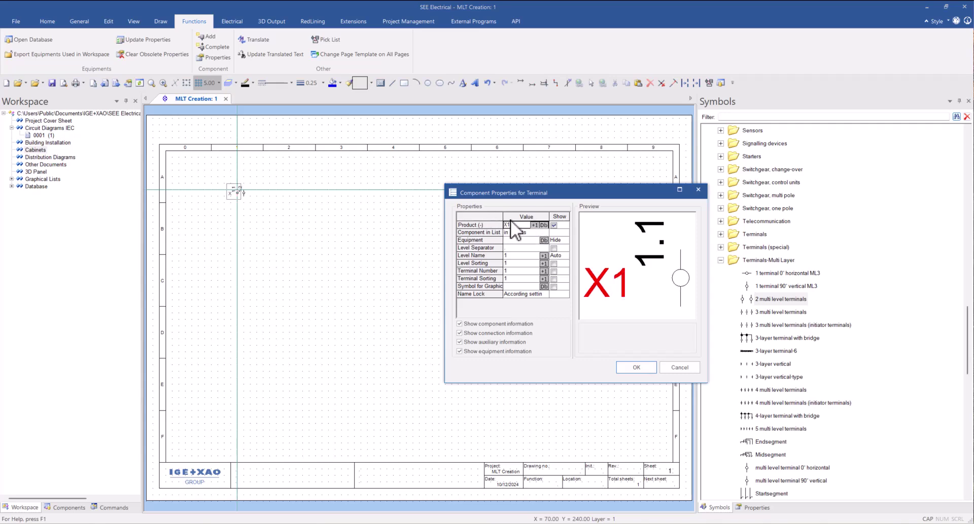
{"action": "left_click", "coordinate": [544, 240]}
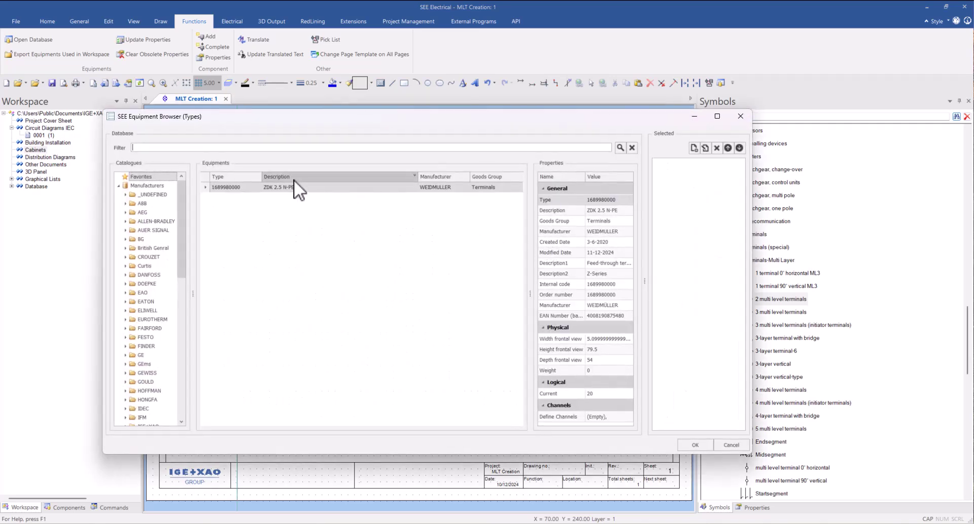
{"action": "double_click", "coordinate": [227, 188]}
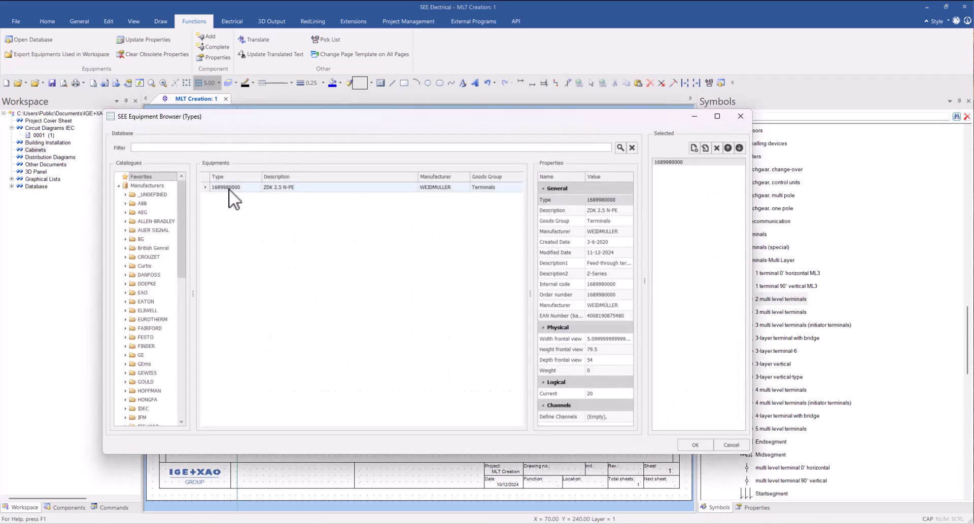
{"action": "left_click", "coordinate": [688, 445]}
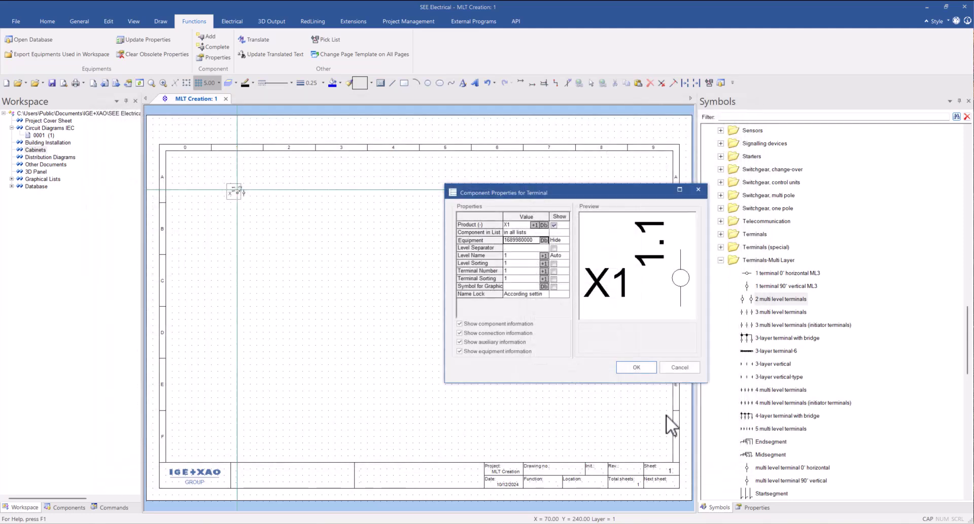
Name the terminal's first level T and confirm its properties
{"action": "left_click", "coordinate": [509, 256]}
{"action": "key", "text": "BackSpace"}
{"action": "type", "text": "T"}
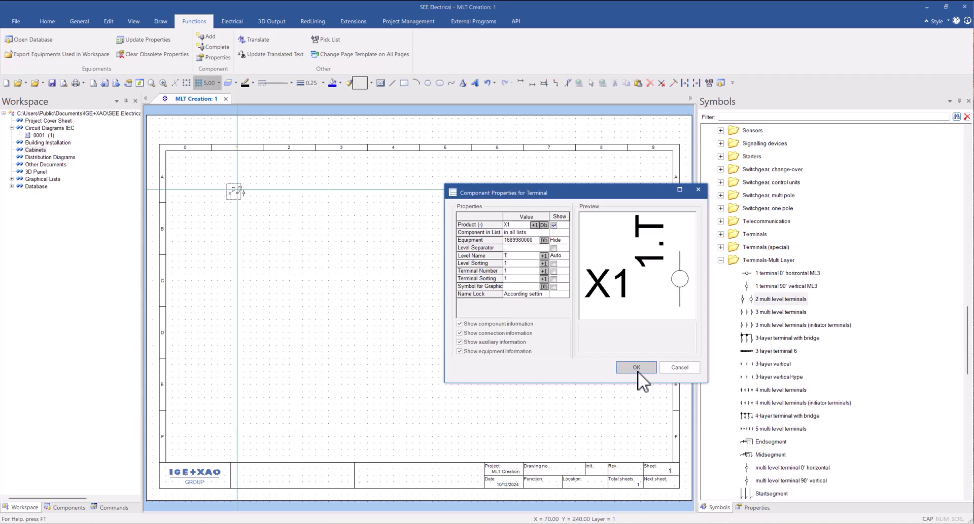
{"action": "left_click", "coordinate": [637, 369]}
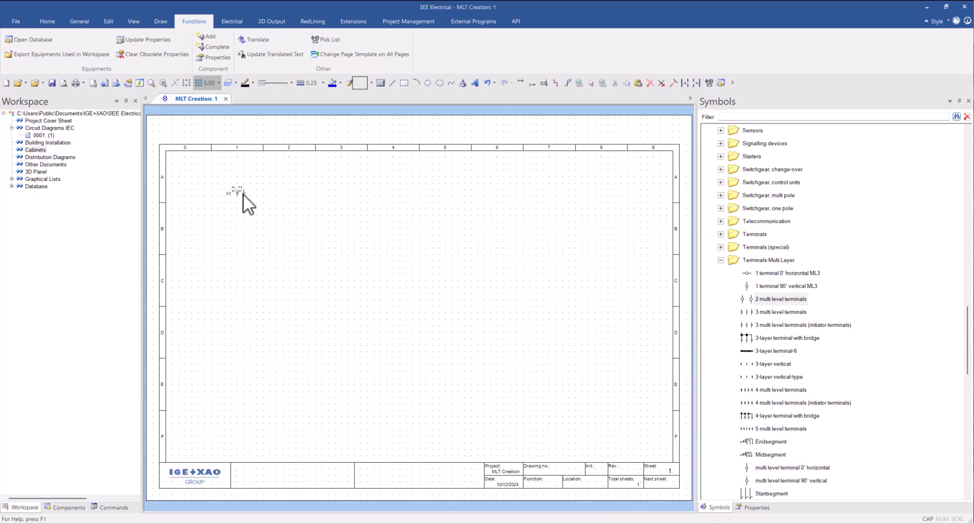
Rename the X1 terminal's second level from its old name to B
{"action": "double_click", "coordinate": [245, 193]}
{"action": "left_click", "coordinate": [512, 257]}
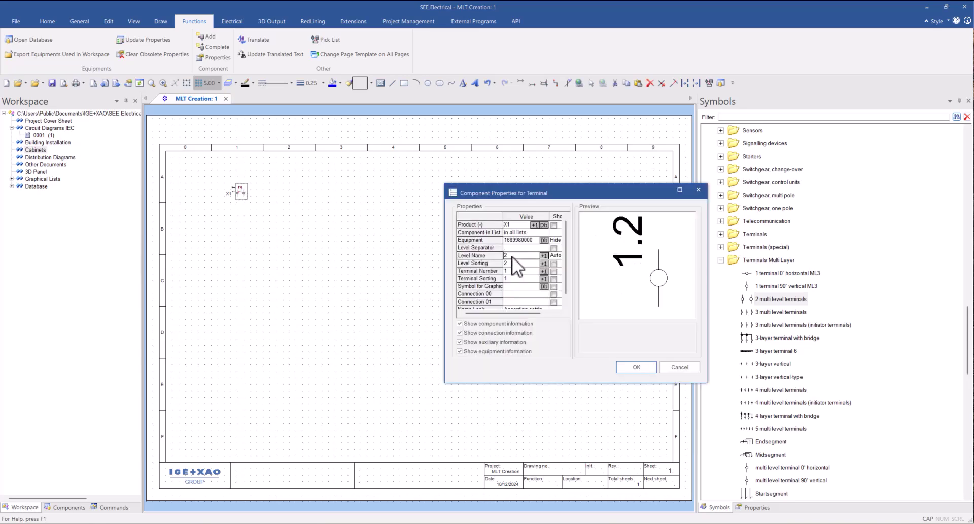
{"action": "key", "text": "BackSpace"}
{"action": "type", "text": "B"}
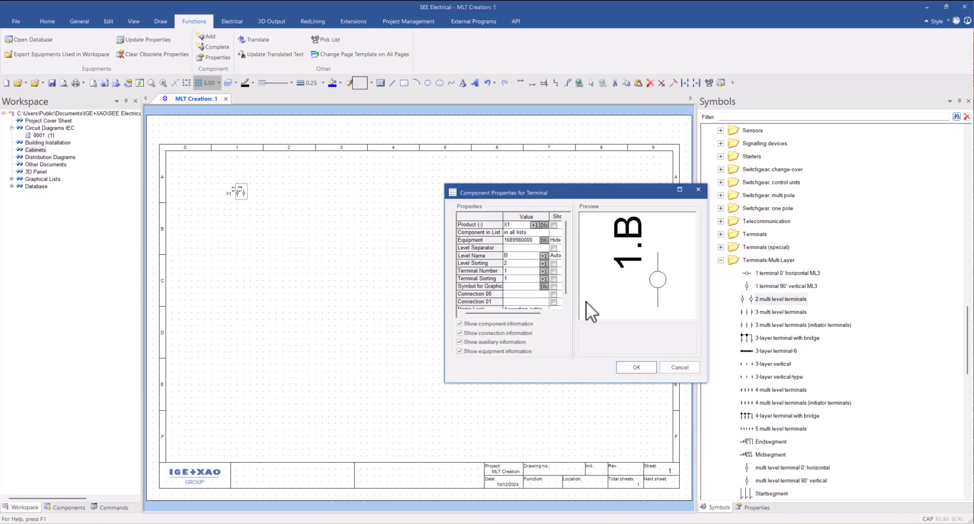
{"action": "left_click", "coordinate": [634, 369]}
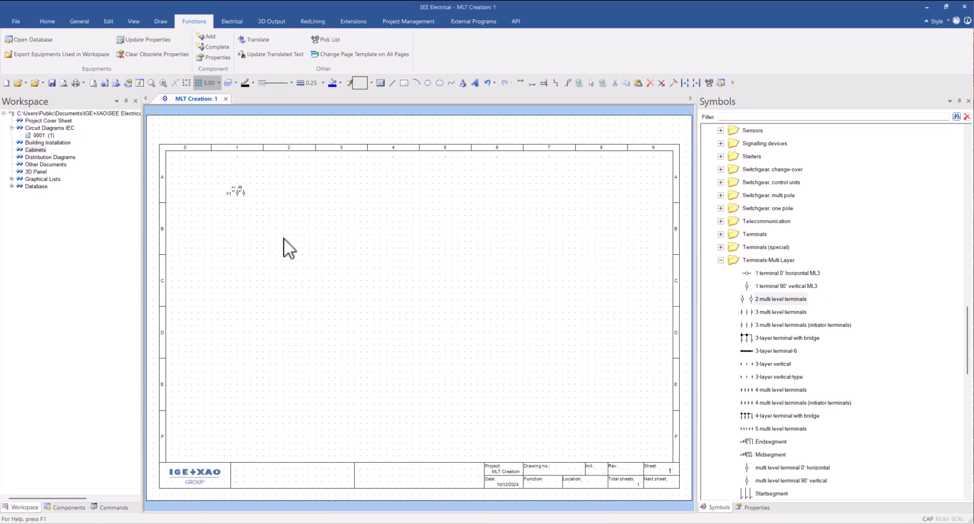
Place three more X1 terminals in a row right of the first, accepting each one's properties
{"action": "left_click_drag", "start_coordinate": [278, 228], "coordinate": [219, 177]}
{"action": "left_click", "coordinate": [276, 192]}
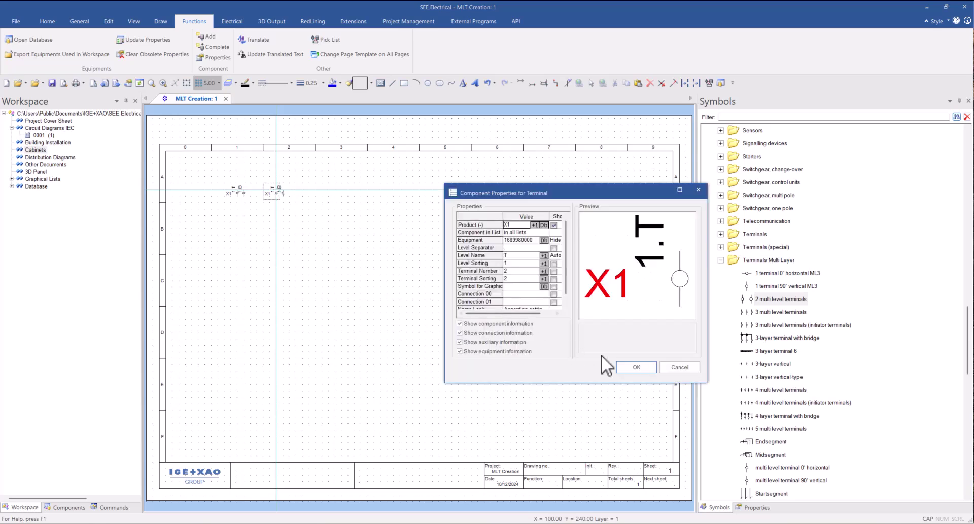
{"action": "left_click", "coordinate": [636, 367]}
{"action": "left_click", "coordinate": [321, 191]}
{"action": "left_click", "coordinate": [636, 367]}
{"action": "left_click", "coordinate": [367, 192]}
{"action": "left_click", "coordinate": [636, 367]}
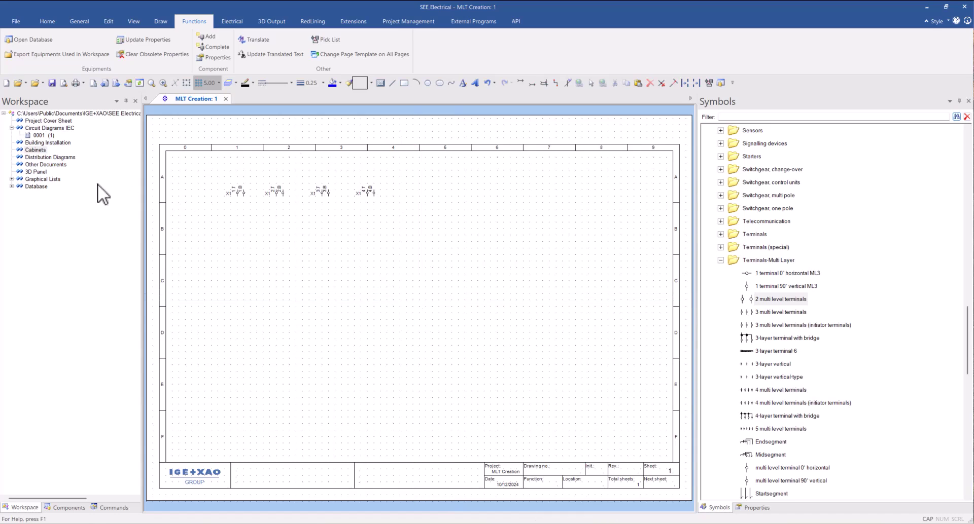
Add a new page 0001 under the Workspace's Cabinets folder with default page information
{"action": "right_click", "coordinate": [35, 151]}
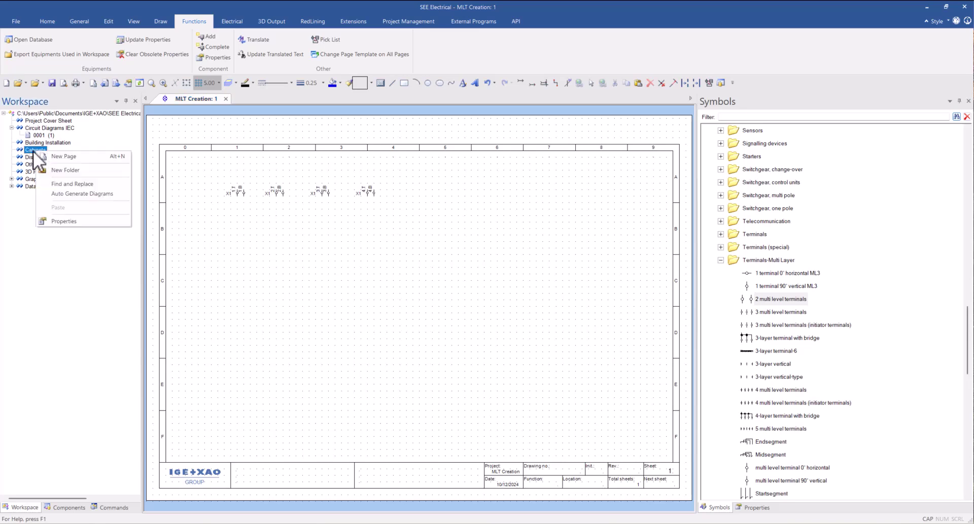
{"action": "left_click", "coordinate": [75, 156]}
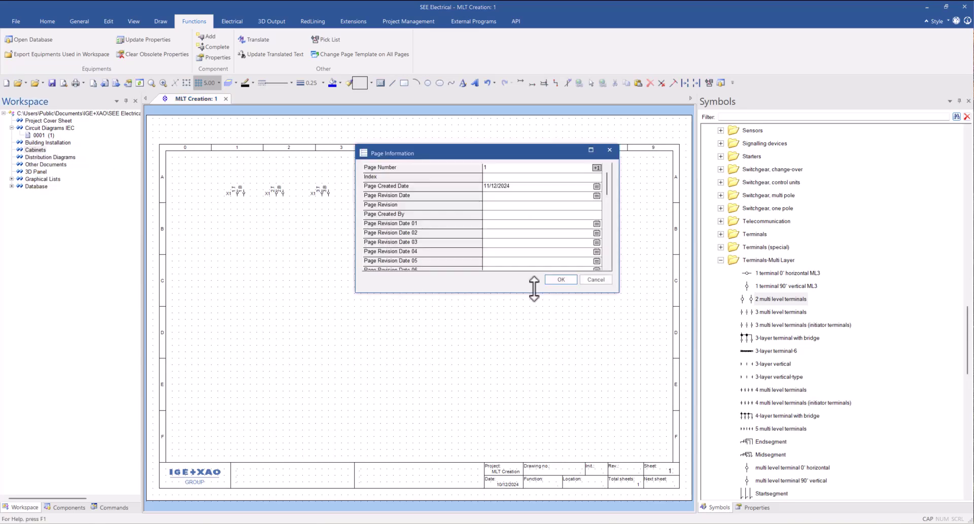
{"action": "left_click", "coordinate": [553, 279]}
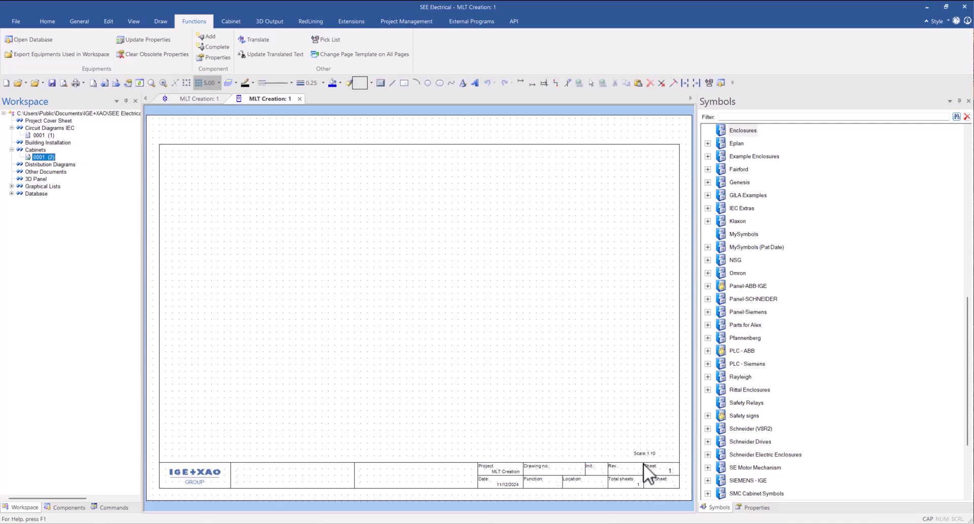
Set the cabinet page's Scale to 1 and Symbol scaling to 1 in its properties
{"action": "right_click", "coordinate": [403, 259]}
{"action": "left_click", "coordinate": [444, 410]}
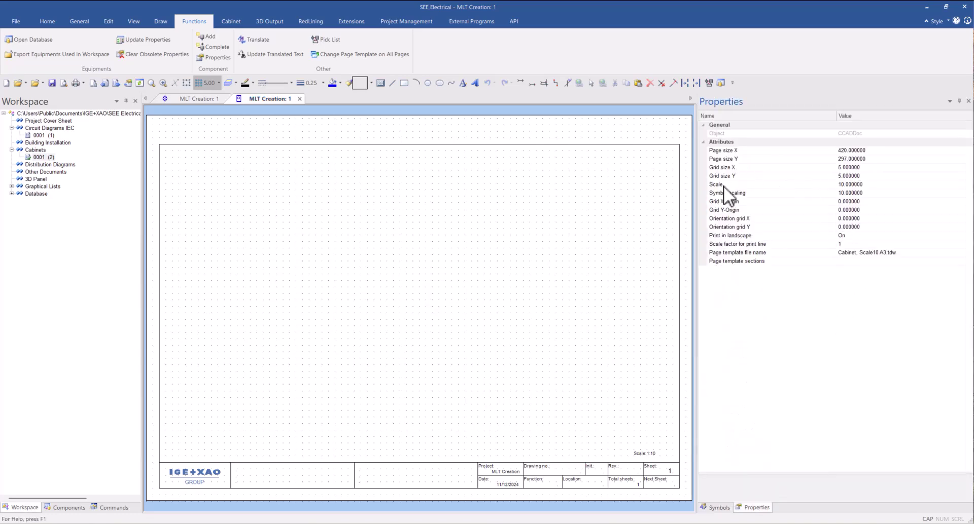
{"action": "left_click", "coordinate": [868, 184]}
{"action": "type", "text": "1"}
{"action": "key", "text": "Return"}
{"action": "left_click", "coordinate": [497, 298]}
{"action": "left_click", "coordinate": [871, 192]}
{"action": "left_click_drag", "start_coordinate": [868, 194], "coordinate": [809, 196]}
{"action": "type", "text": "1"}
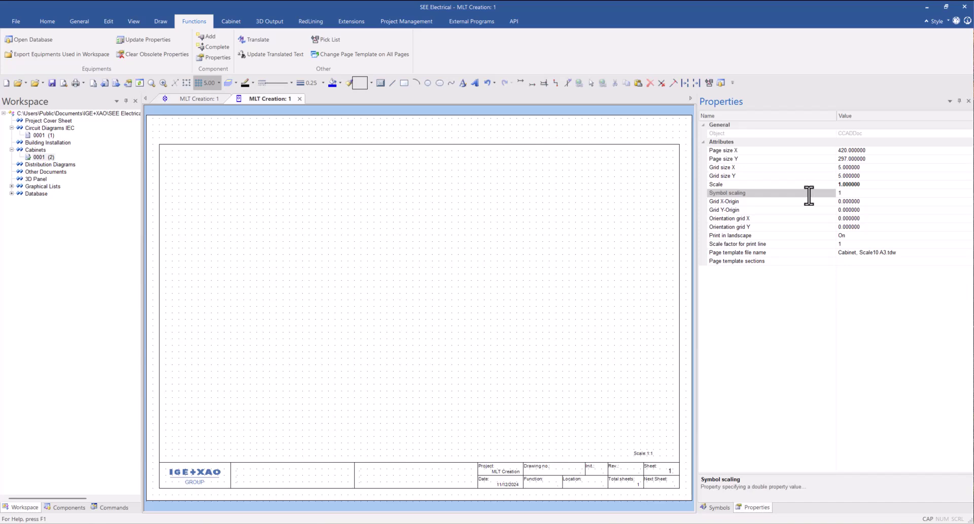
{"action": "left_click", "coordinate": [565, 263]}
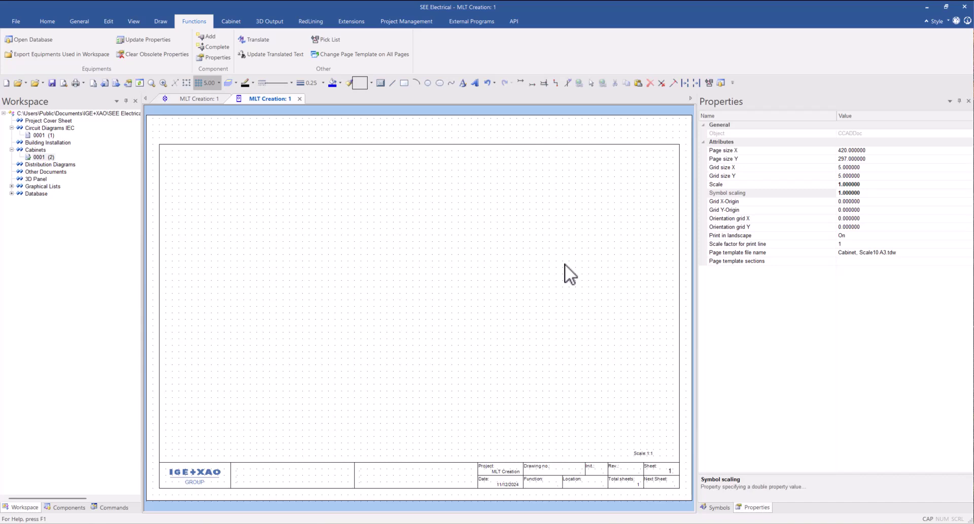
Draw a 5 by 80 rectangle and move it down and right on the page
{"action": "left_click", "coordinate": [159, 21]}
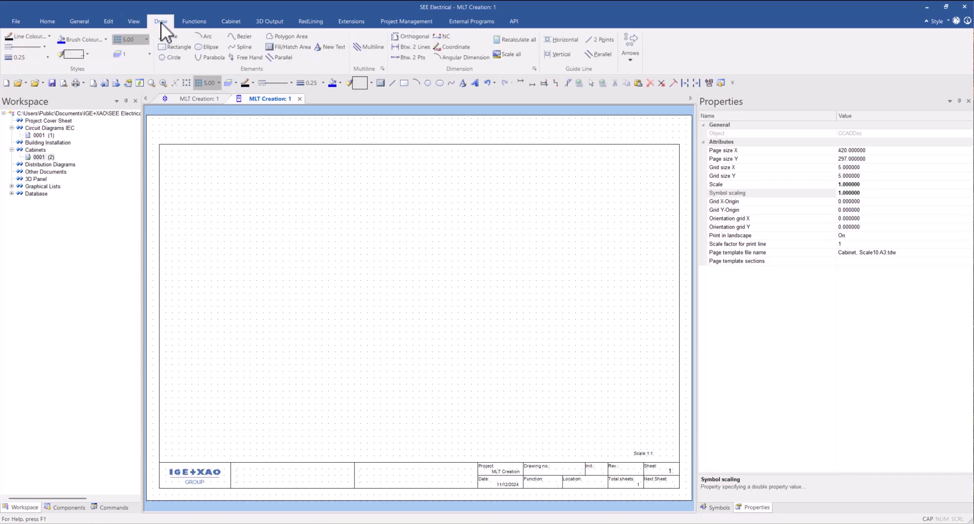
{"action": "left_click", "coordinate": [182, 47]}
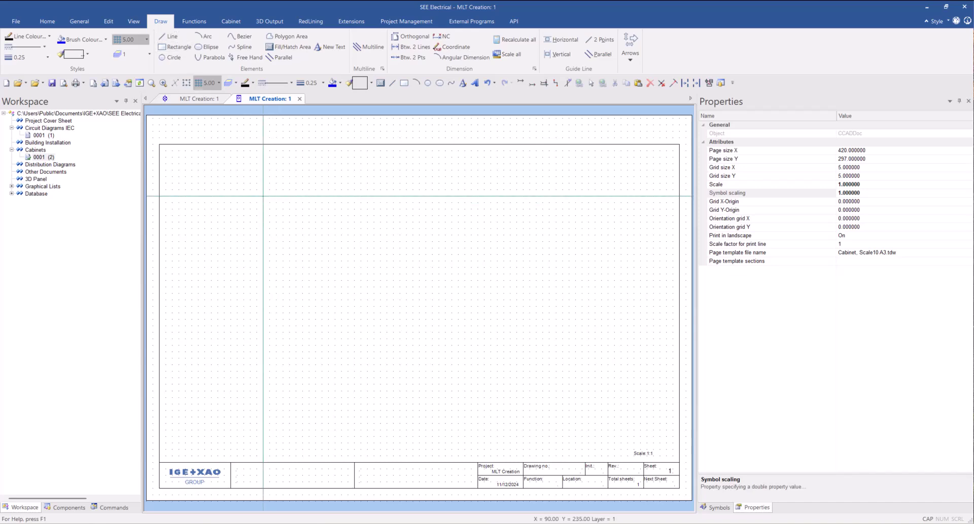
{"action": "left_click", "coordinate": [257, 196]}
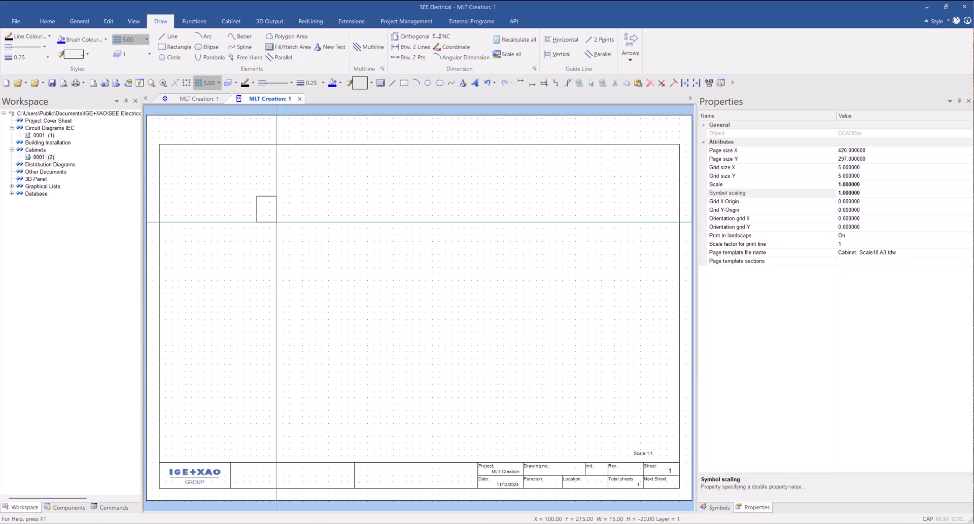
{"action": "key", "text": "d"}
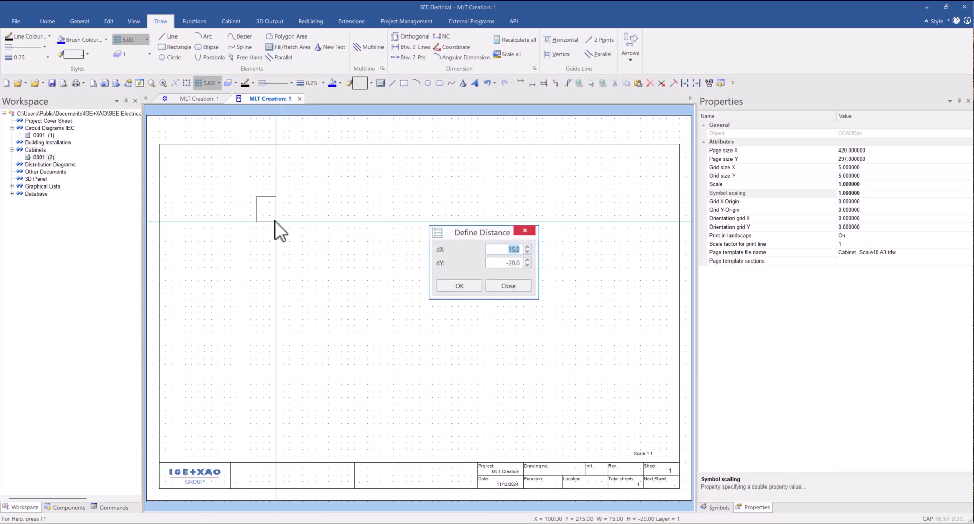
{"action": "type", "text": "5"}
{"action": "key", "text": "Tab"}
{"action": "type", "text": "80.0"}
{"action": "left_click", "coordinate": [459, 287]}
{"action": "left_click_drag", "start_coordinate": [263, 190], "coordinate": [308, 282]}
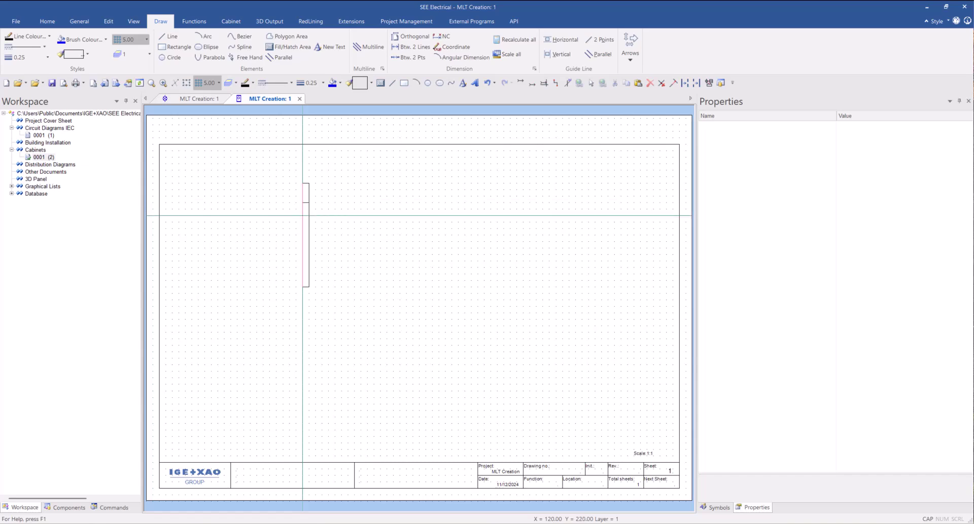
Draw two short horizontal divider lines across the bar's width, one upper and one lower
{"action": "left_click", "coordinate": [302, 222]}
{"action": "left_click", "coordinate": [309, 222]}
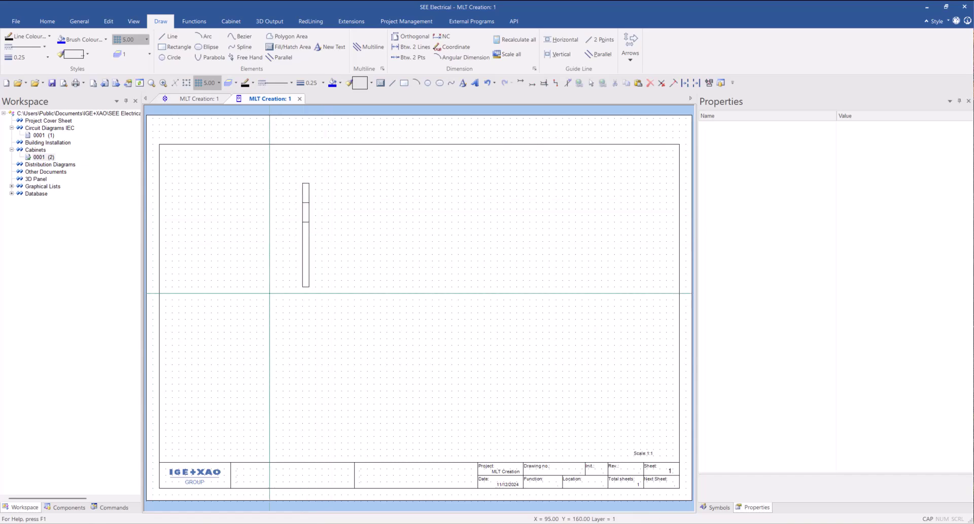
{"action": "key", "text": "Escape"}
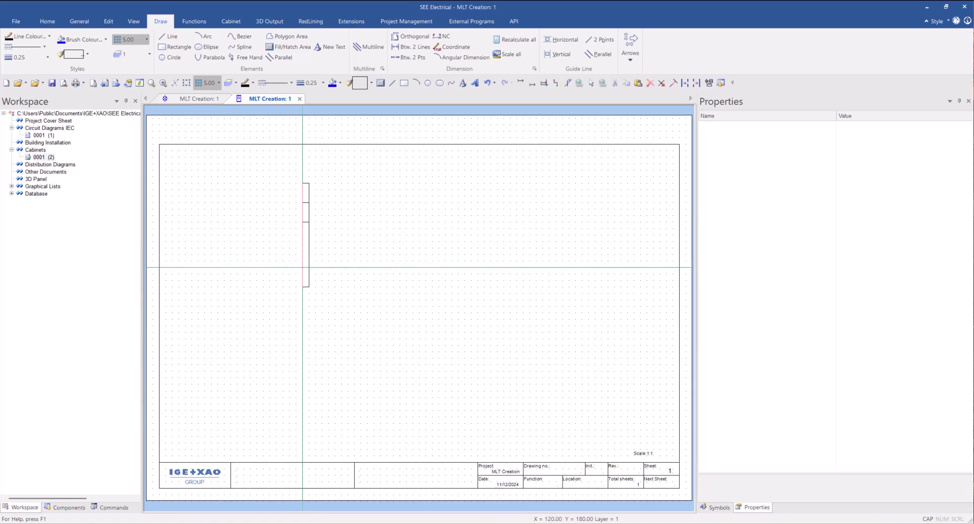
{"action": "left_click", "coordinate": [303, 267]}
{"action": "left_click", "coordinate": [309, 267]}
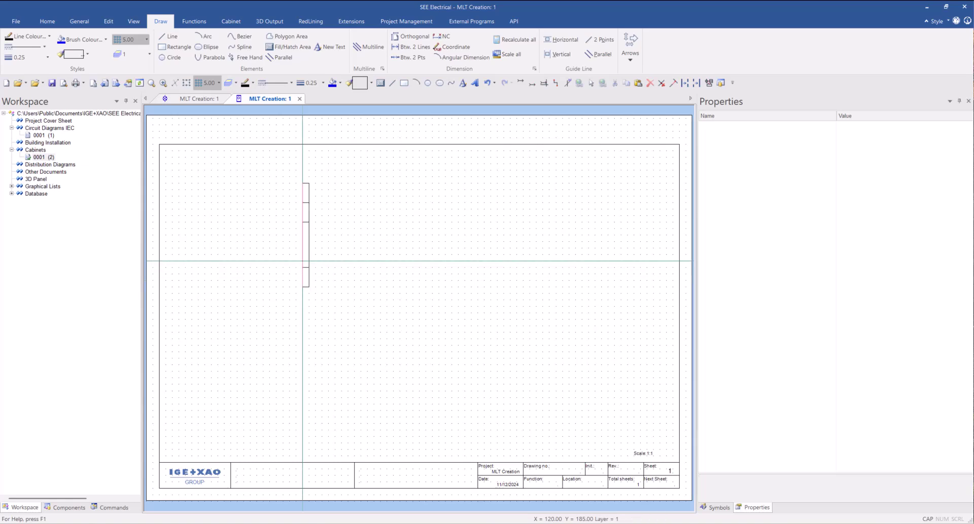
{"action": "key", "text": "Escape"}
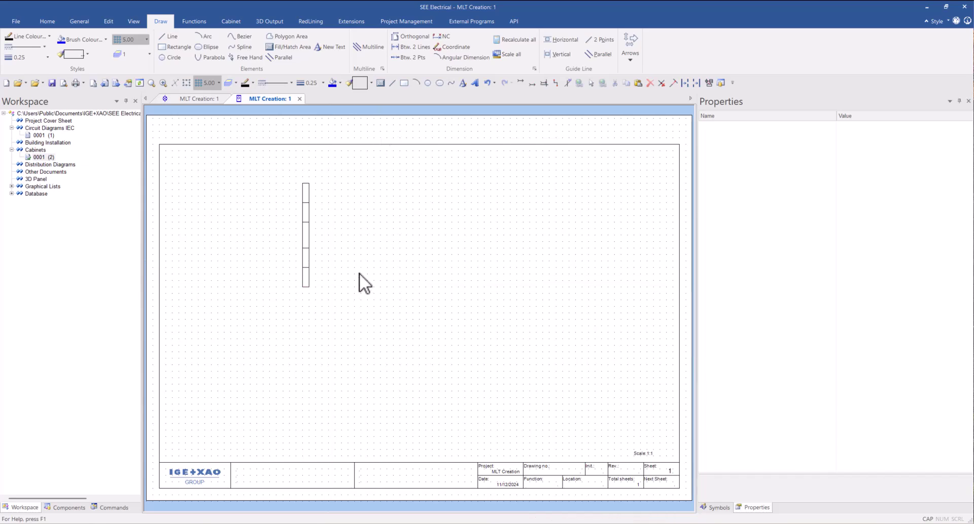
Set the grid spacing to 2.50 and draw a 2.50-radius circle in the bar's top cell
{"action": "left_click", "coordinate": [219, 84]}
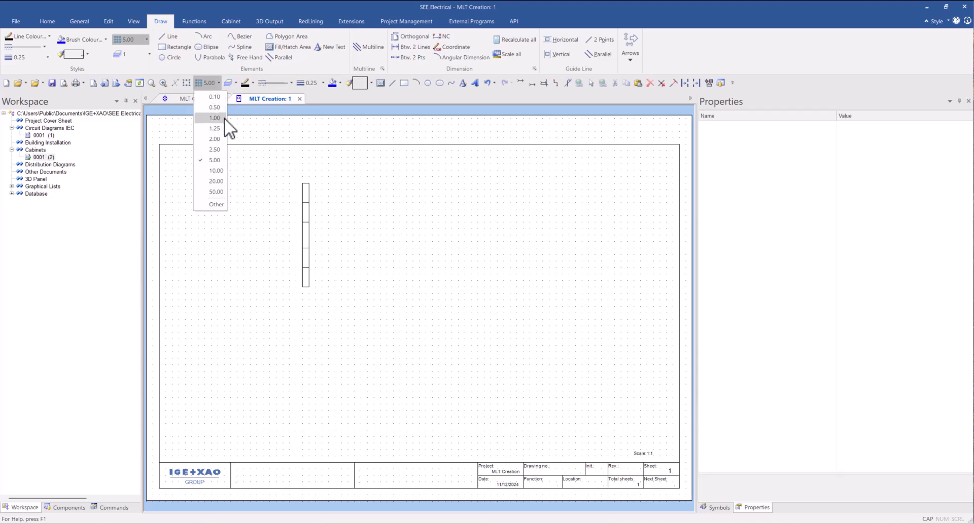
{"action": "left_click", "coordinate": [213, 150]}
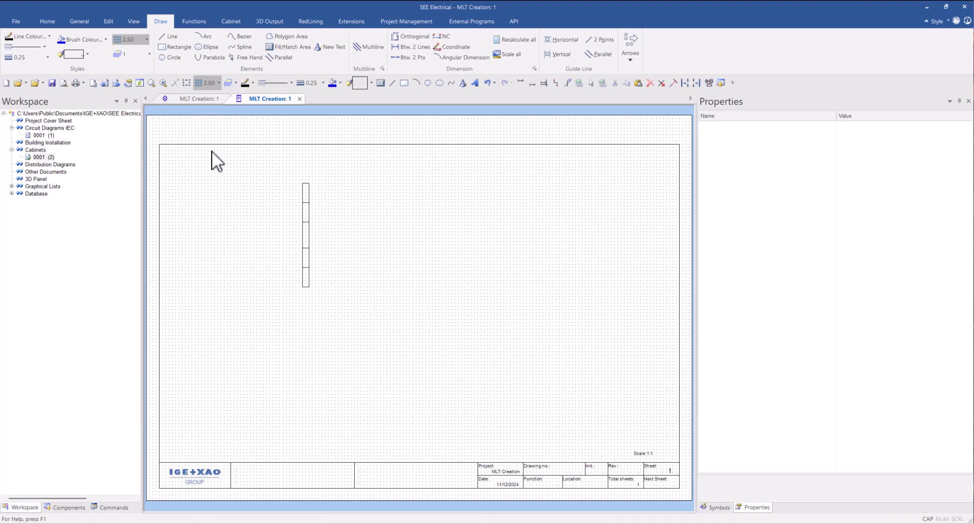
{"action": "left_click", "coordinate": [169, 57]}
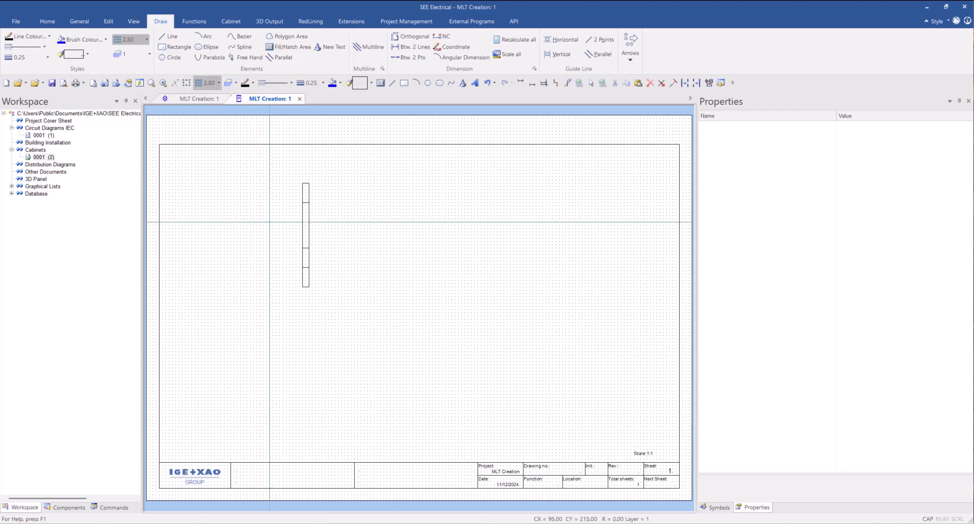
{"action": "left_click", "coordinate": [269, 222]}
{"action": "left_click", "coordinate": [270, 225]}
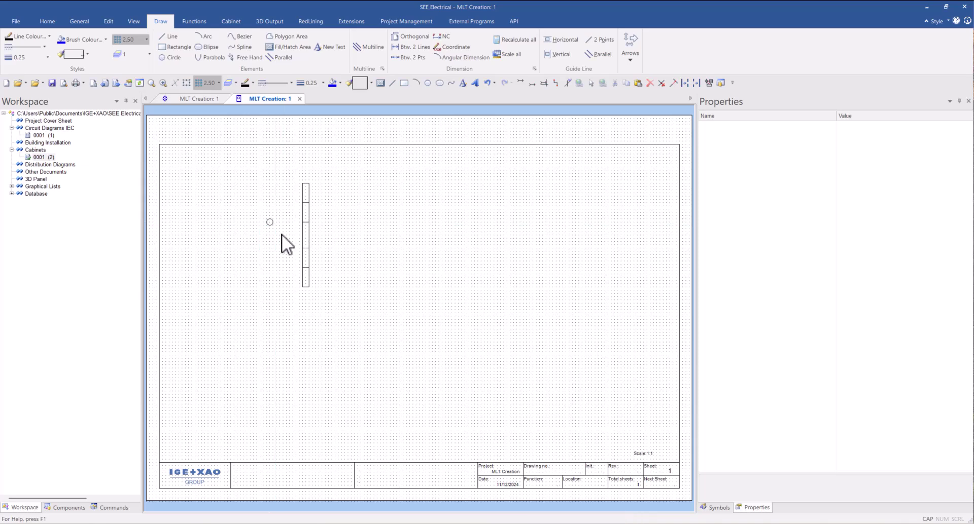
{"action": "left_click_drag", "start_coordinate": [272, 223], "coordinate": [308, 199]}
{"action": "left_click", "coordinate": [330, 222]}
Copy the circle and paste copies into the bar's lower cells
{"action": "left_click", "coordinate": [306, 199]}
{"action": "left_click", "coordinate": [307, 196]}
{"action": "key", "text": "ctrl+c"}
{"action": "key", "text": "ctrl+v"}
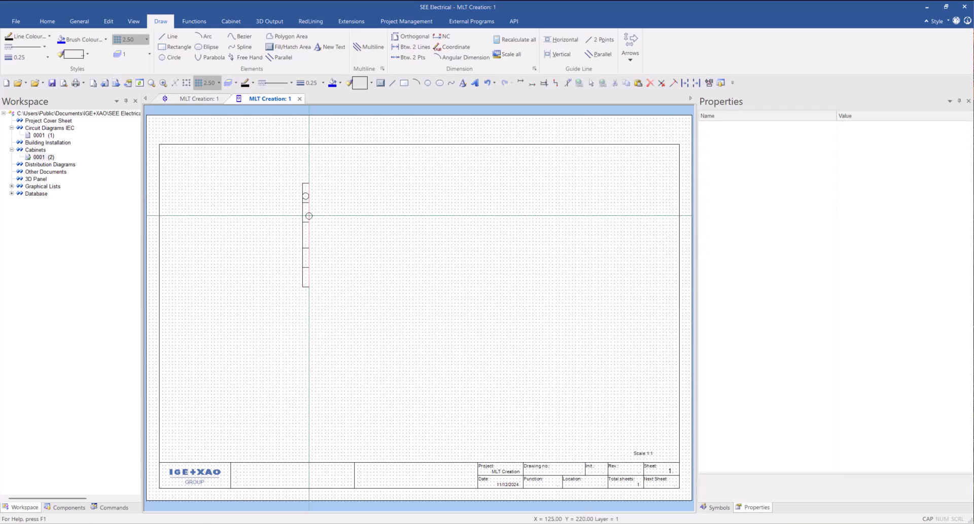
{"action": "left_click", "coordinate": [309, 216]}
{"action": "left_click", "coordinate": [305, 216]}
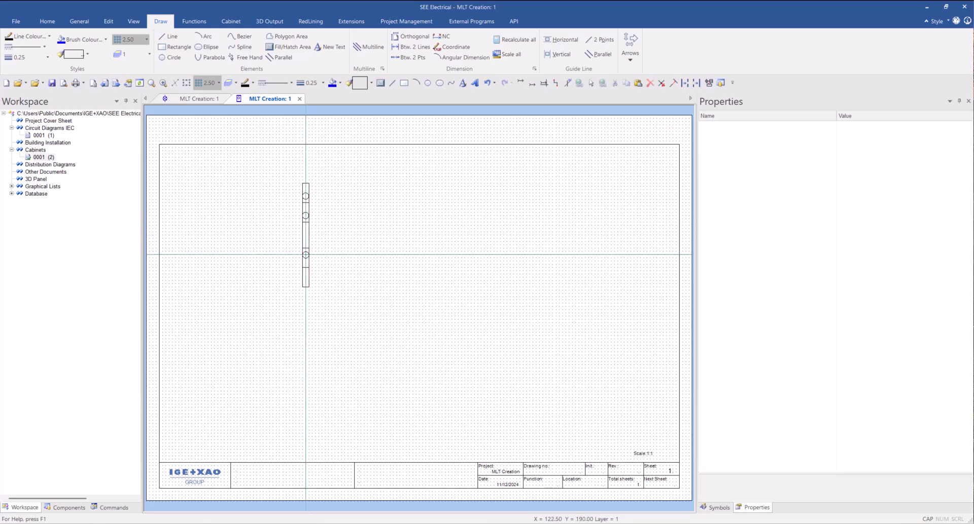
{"action": "left_click", "coordinate": [305, 254]}
{"action": "left_click", "coordinate": [306, 275]}
{"action": "key", "text": "Escape"}
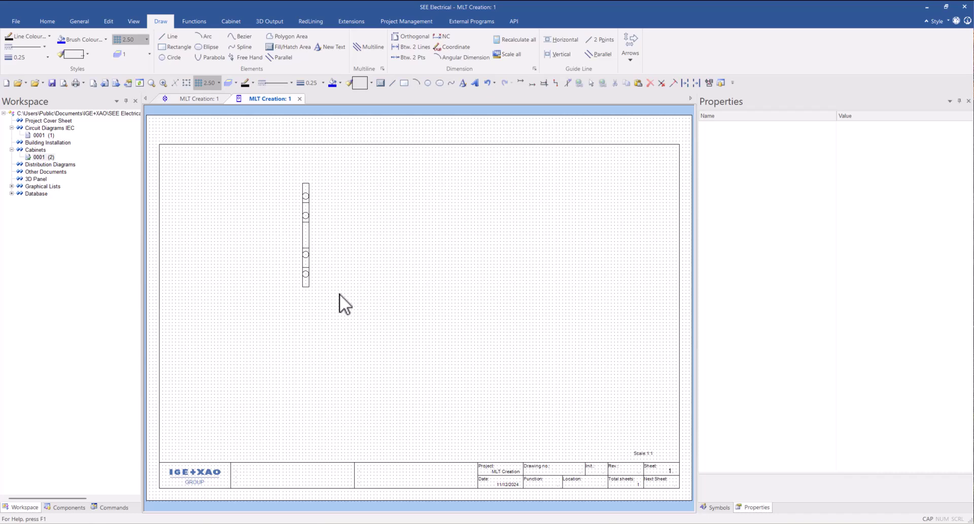
Start a new text entry reading X1 in capitals
{"action": "key", "text": "Caps_Lock"}
{"action": "key", "text": "t"}
{"action": "left_click", "coordinate": [131, 119]}
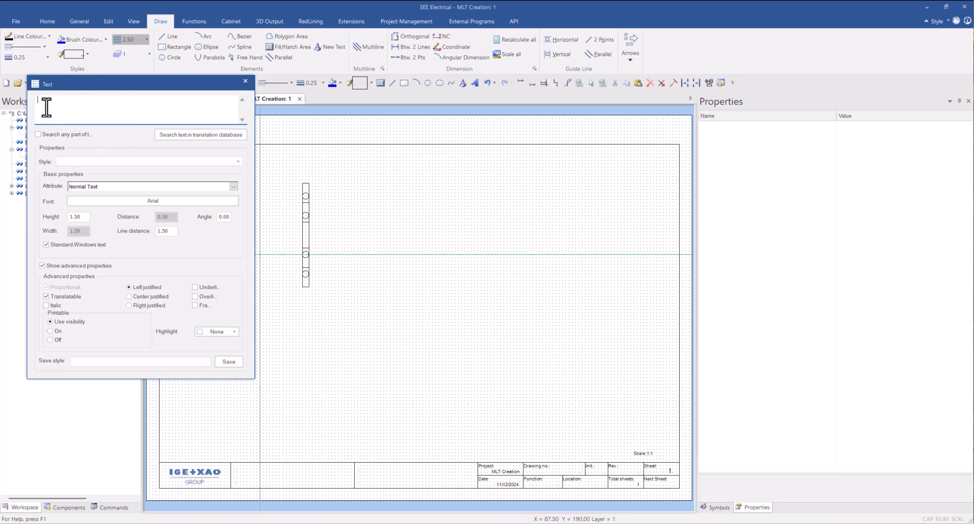
{"action": "key", "text": "Caps_Lock"}
{"action": "type", "text": "X1"}
Tag the X1 text as Component > Product, height 3, and place it above the strip
{"action": "left_click", "coordinate": [234, 187]}
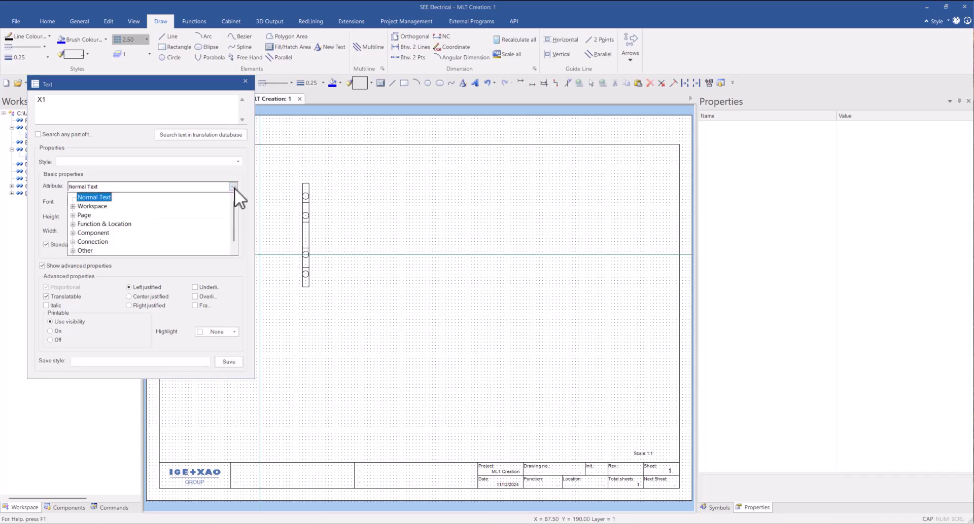
{"action": "left_click", "coordinate": [72, 233]}
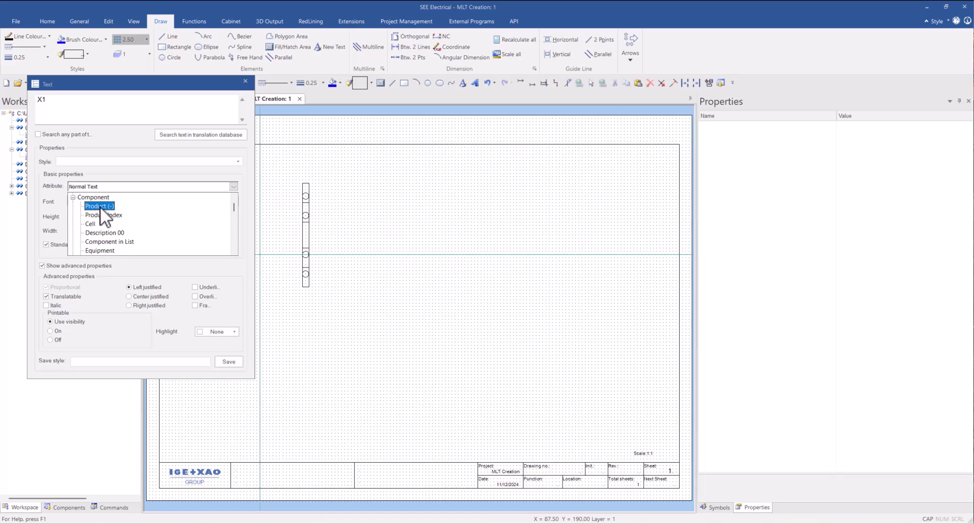
{"action": "left_click", "coordinate": [102, 206]}
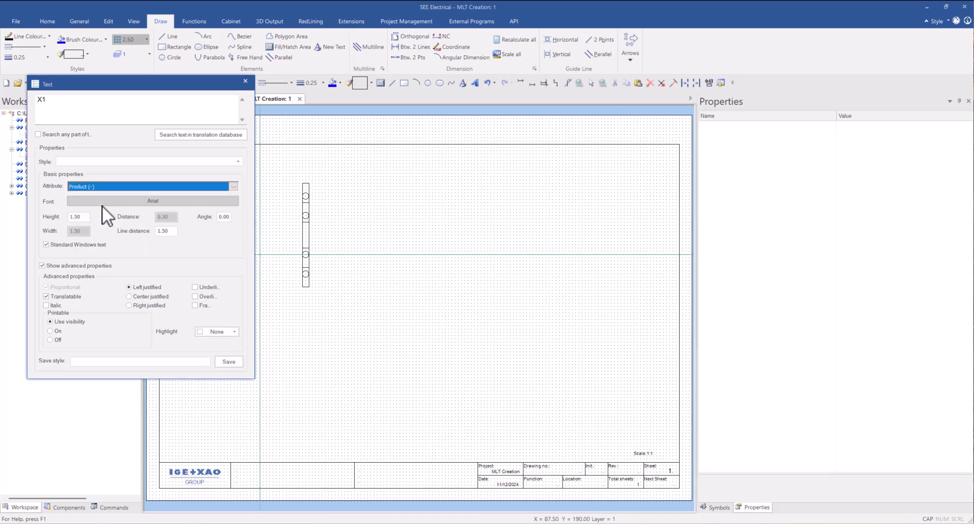
{"action": "double_click", "coordinate": [79, 218]}
{"action": "type", "text": "3"}
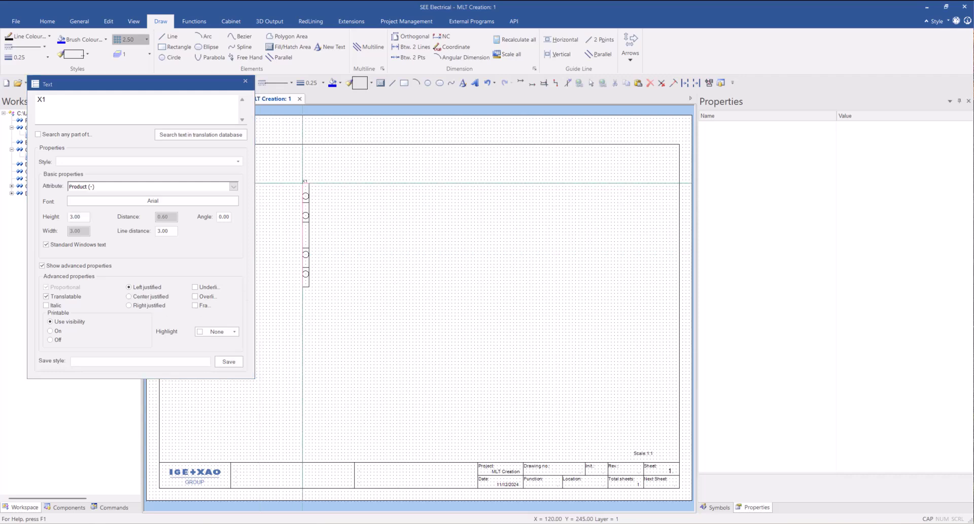
{"action": "left_click", "coordinate": [302, 183]}
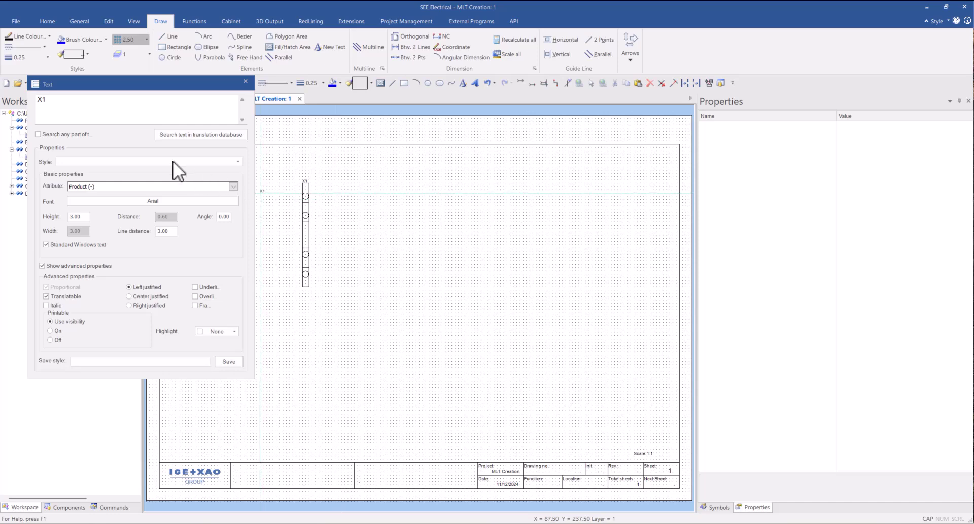
Change the text to 1 and place it tagged as Terminal Number, then as Terminal Sorting
{"action": "left_click", "coordinate": [65, 101]}
{"action": "key", "text": "BackSpace"}
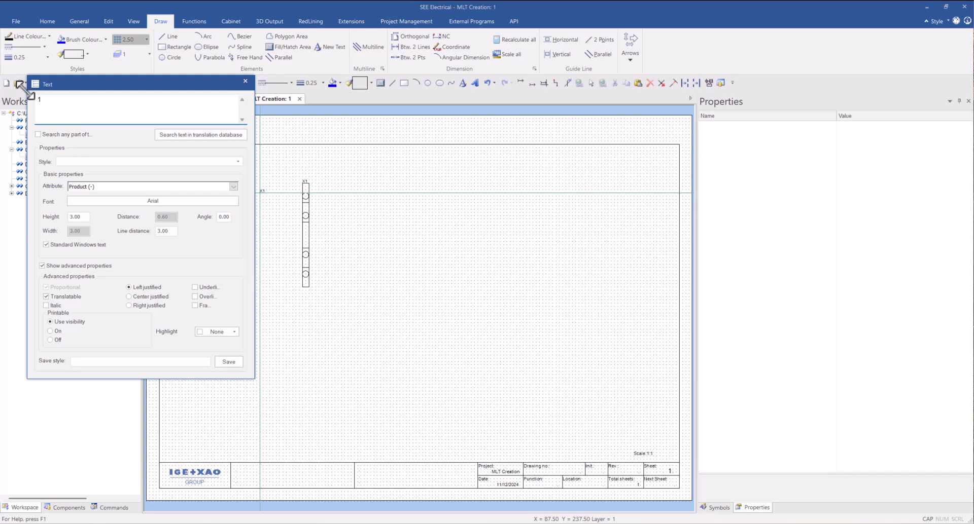
{"action": "type", "text": "1"}
{"action": "left_click", "coordinate": [234, 187]}
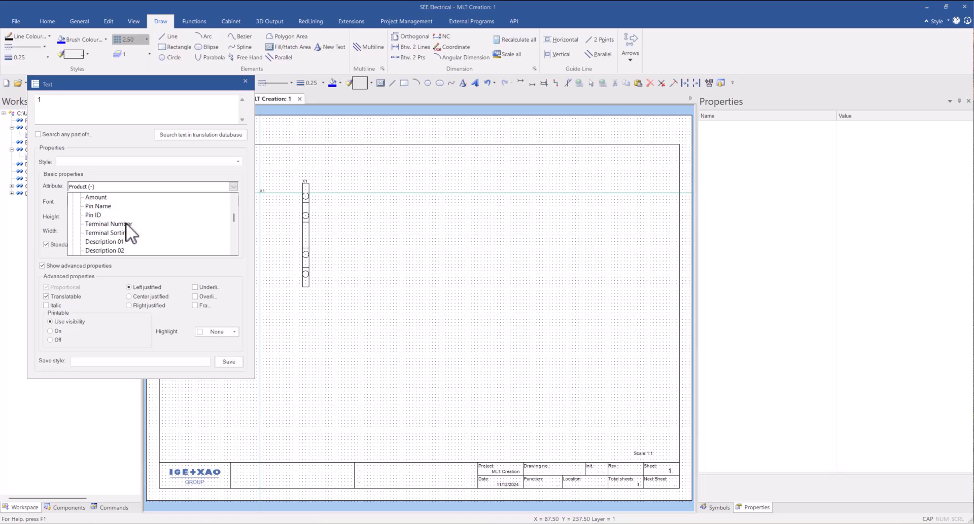
{"action": "left_click", "coordinate": [115, 224]}
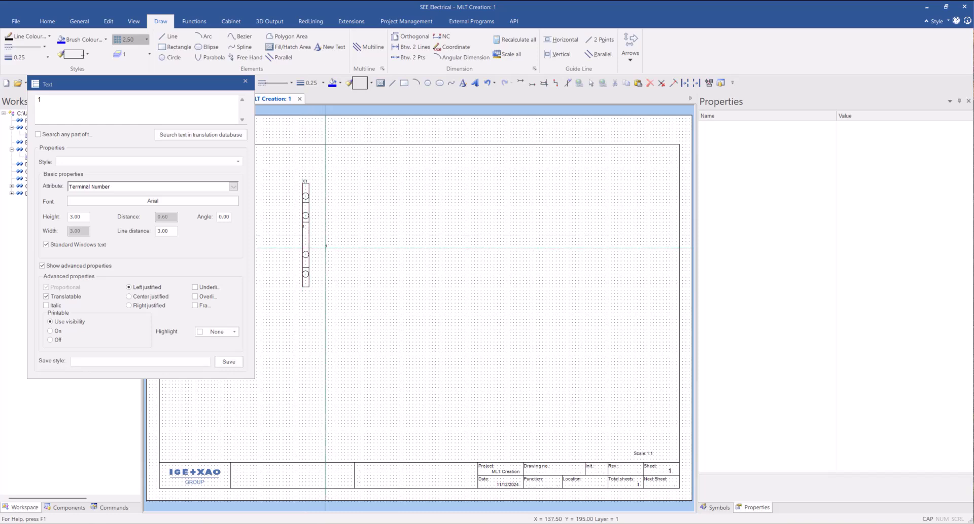
{"action": "left_click", "coordinate": [233, 187]}
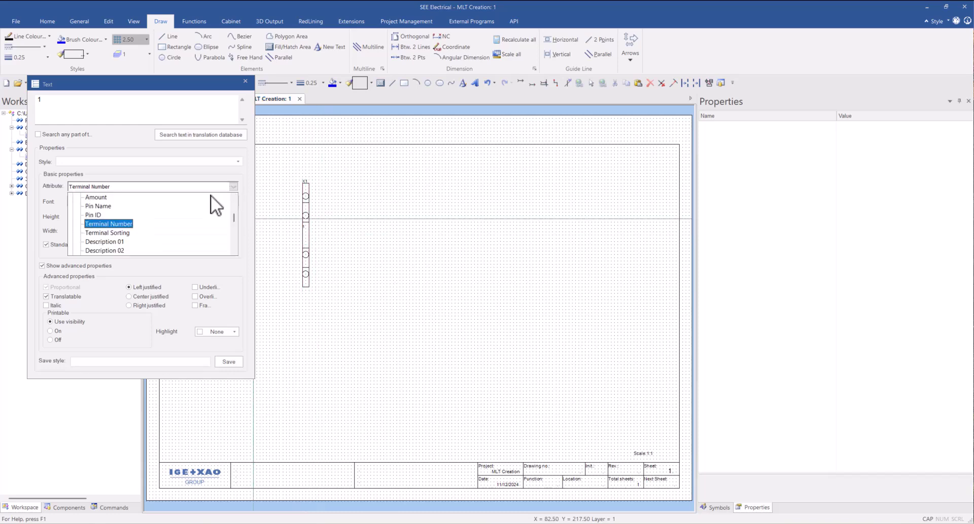
{"action": "left_click", "coordinate": [116, 233]}
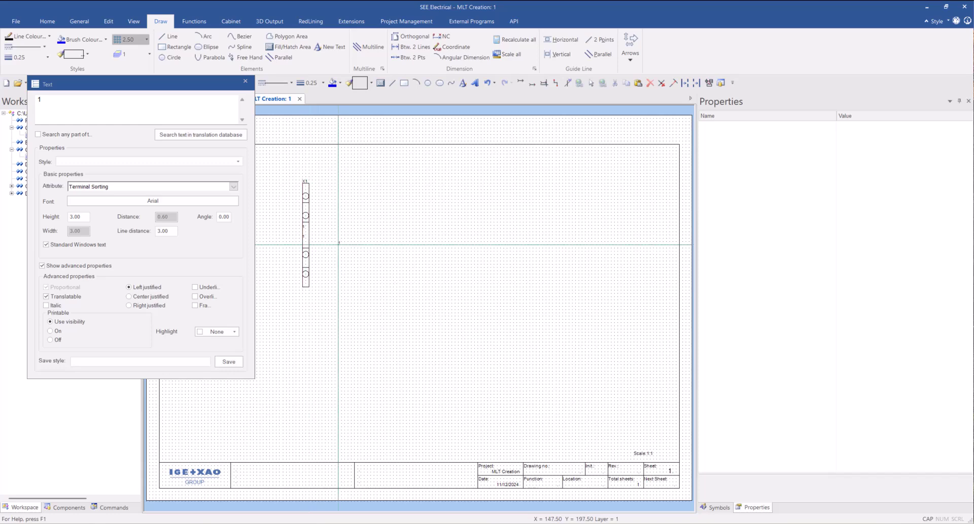
{"action": "left_click", "coordinate": [233, 186]}
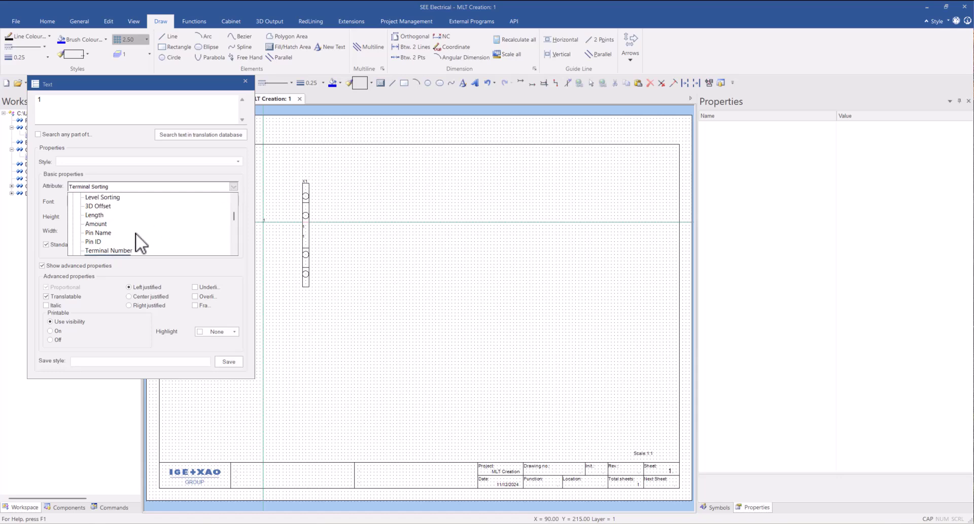
Place a Level Name text B at the strip's bottom
{"action": "scroll", "coordinate": [134, 232], "scroll_direction": "up", "scroll_amount": 1}
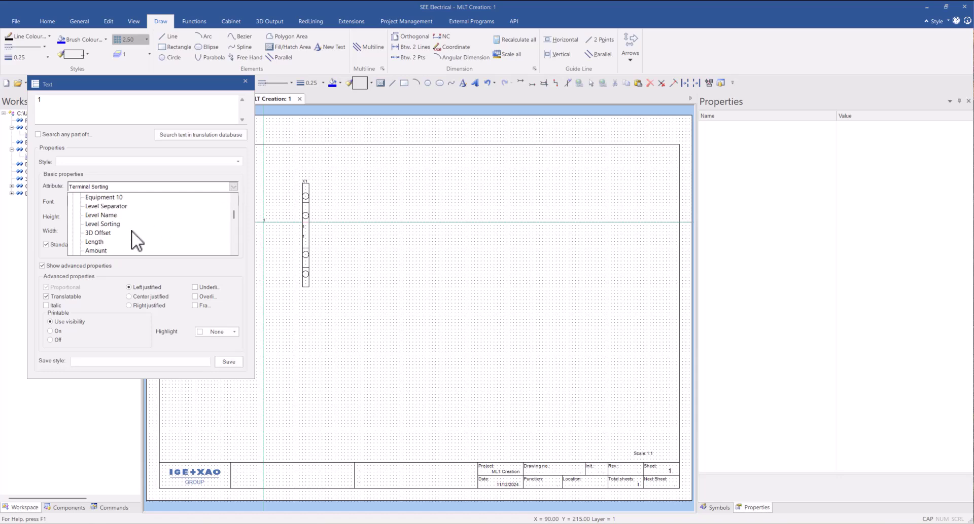
{"action": "left_click", "coordinate": [105, 215]}
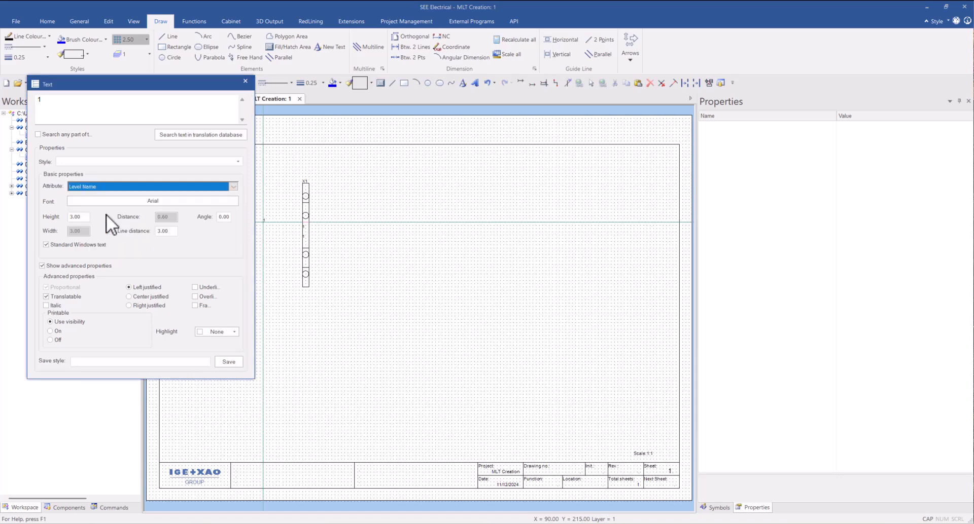
{"action": "left_click", "coordinate": [42, 95]}
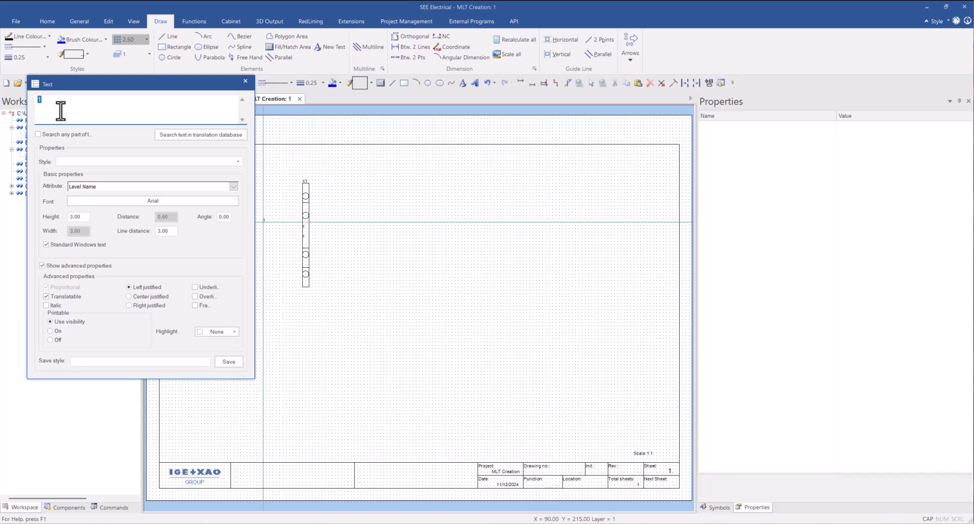
{"action": "type", "text": "B"}
{"action": "scroll", "coordinate": [309, 192], "scroll_direction": "up", "scroll_amount": 5}
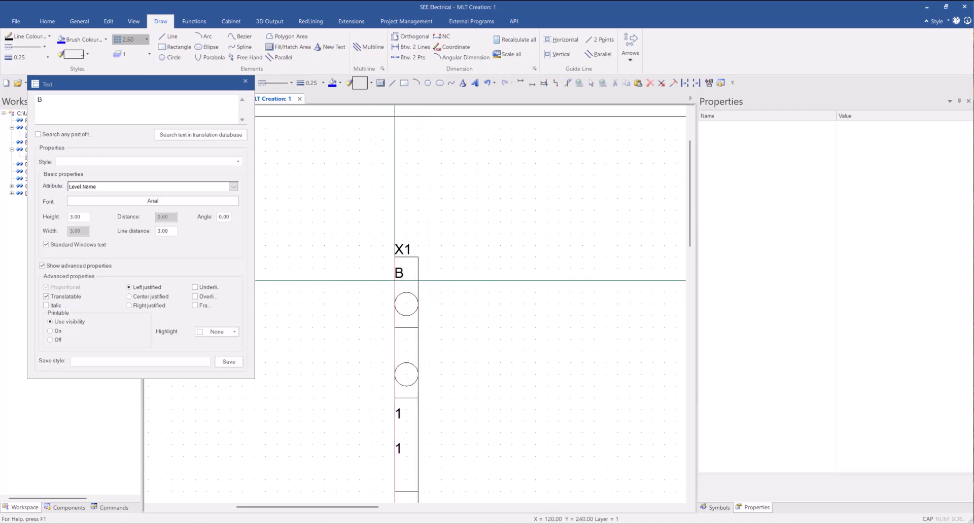
{"action": "scroll", "coordinate": [428, 294], "scroll_direction": "down", "scroll_amount": 4}
{"action": "scroll", "coordinate": [413, 300], "scroll_direction": "up", "scroll_amount": 4}
{"action": "left_click", "coordinate": [403, 308]}
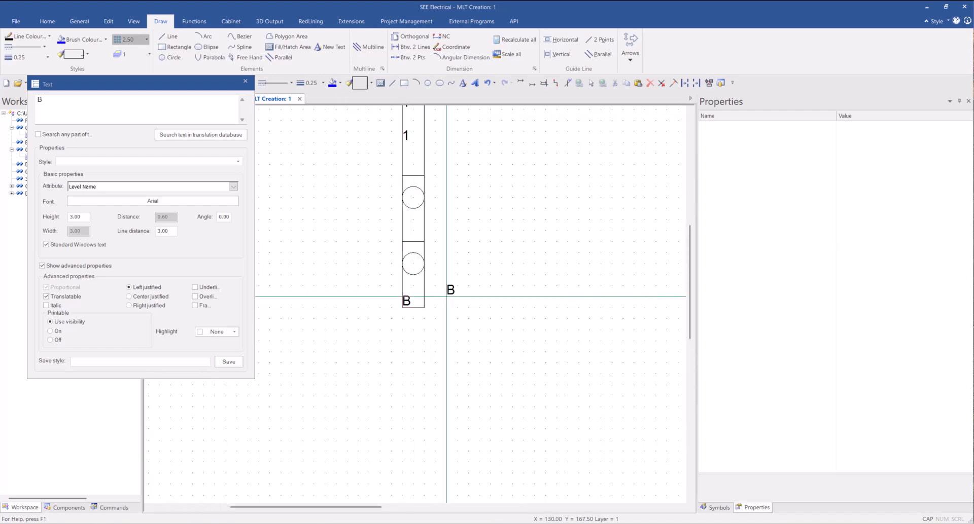
Change the level name text to T and place T labels beside the circles
{"action": "double_click", "coordinate": [64, 117]}
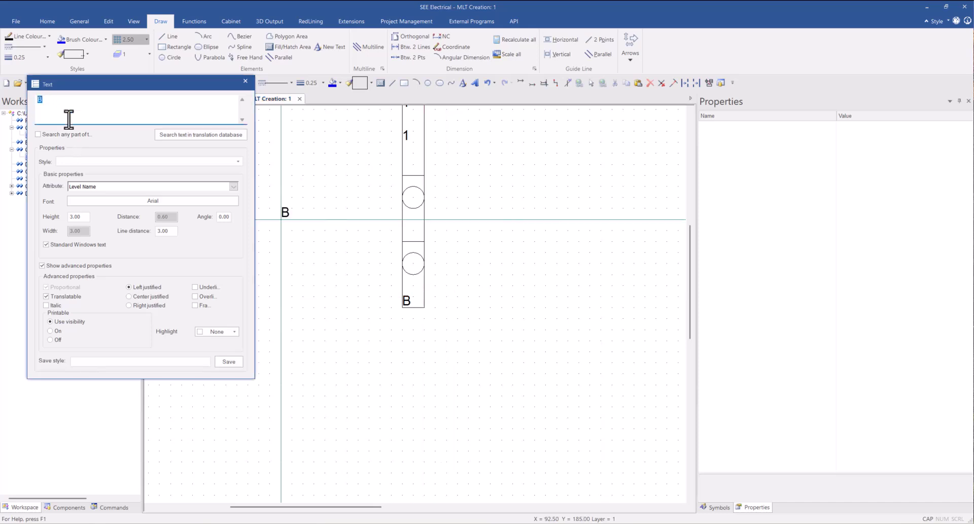
{"action": "type", "text": "T"}
{"action": "scroll", "coordinate": [394, 304], "scroll_direction": "down", "scroll_amount": 2}
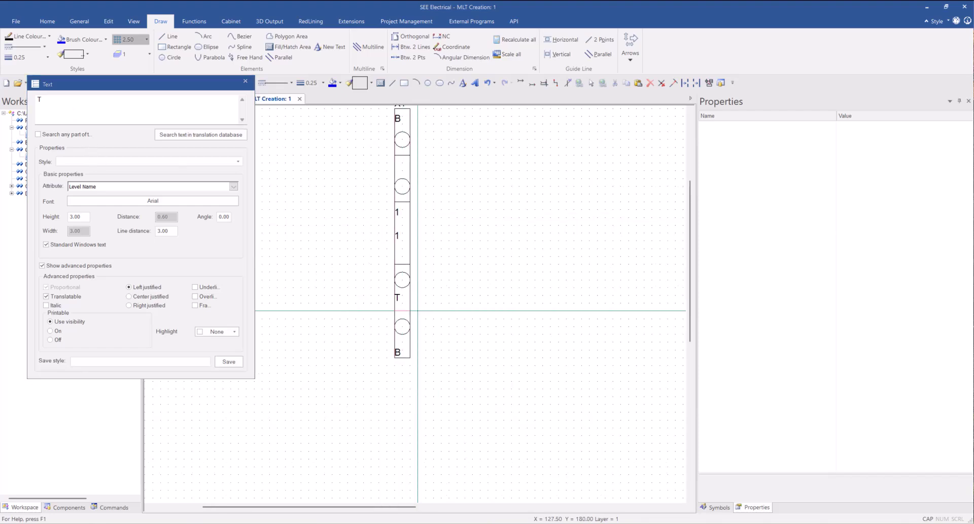
{"action": "scroll", "coordinate": [426, 326], "scroll_direction": "down", "scroll_amount": 2}
{"action": "scroll", "coordinate": [414, 243], "scroll_direction": "up", "scroll_amount": 2}
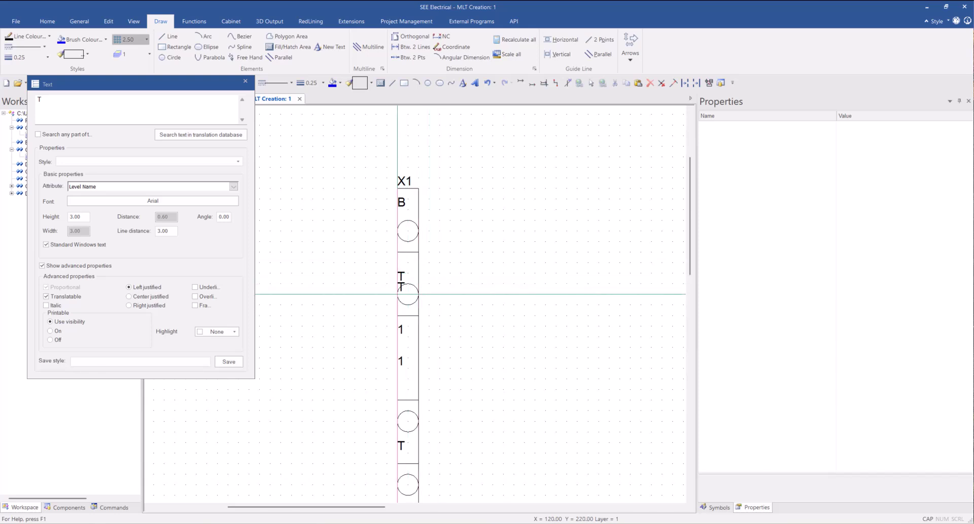
Prepare a Level Sorting text 2 with height 1.5 and place it beside B
{"action": "left_click", "coordinate": [234, 187]}
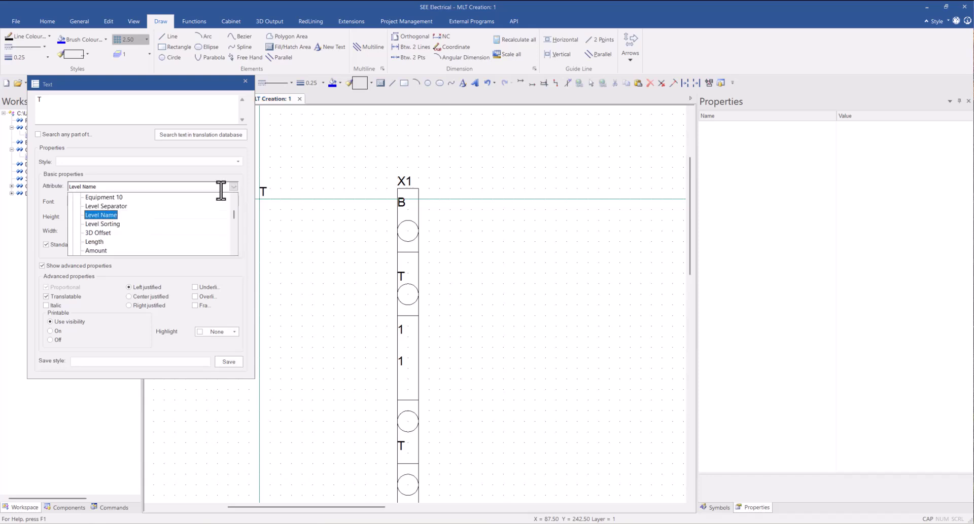
{"action": "left_click", "coordinate": [113, 224]}
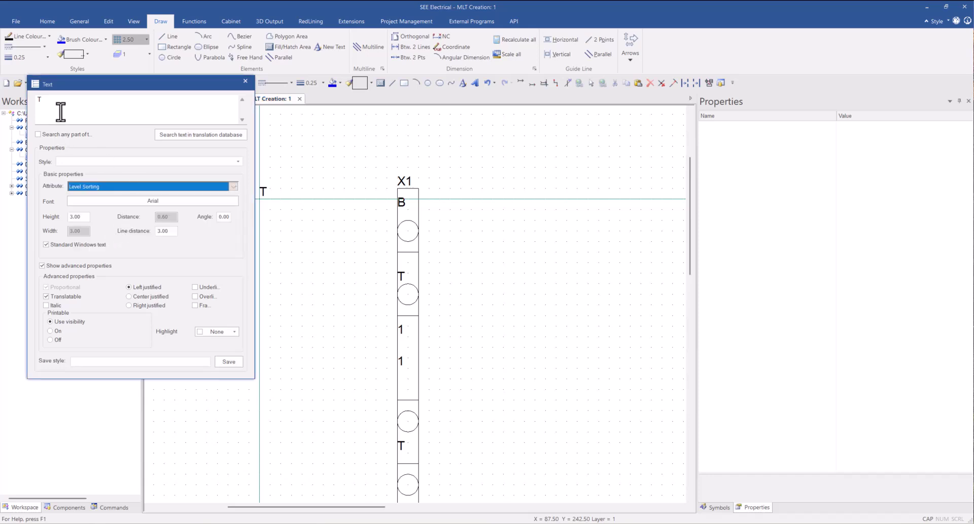
{"action": "double_click", "coordinate": [41, 111]}
{"action": "type", "text": "2"}
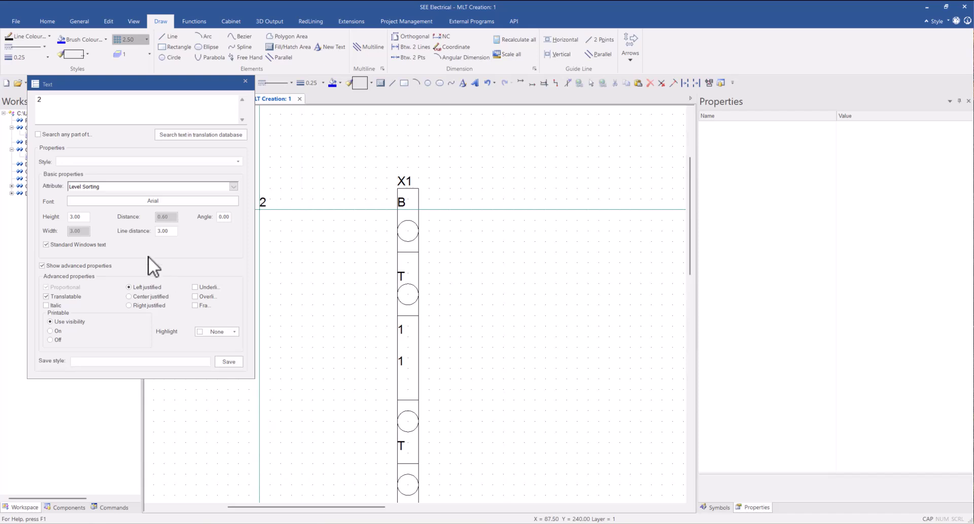
{"action": "double_click", "coordinate": [72, 217]}
{"action": "type", "text": "1"}
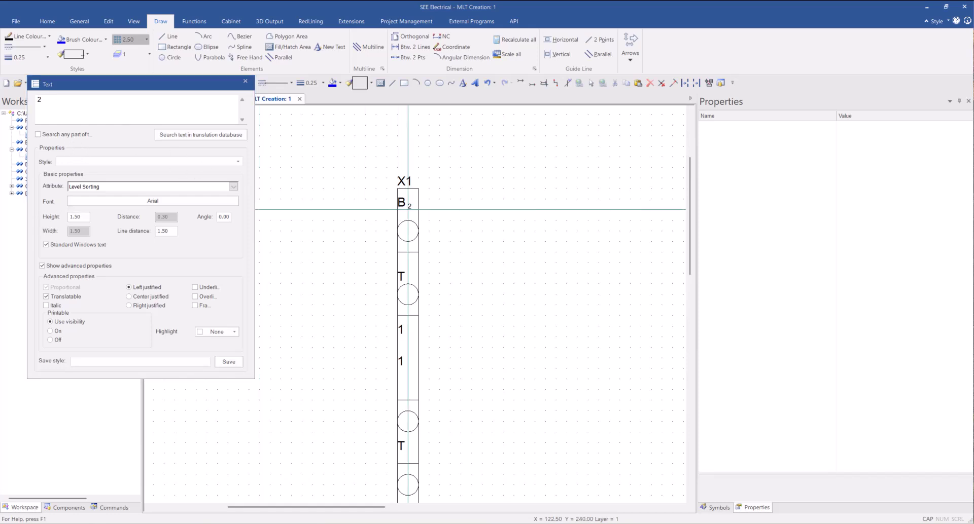
Change the sorting text to 1, place it beside T, and finish placing
{"action": "scroll", "coordinate": [408, 210], "scroll_direction": "up", "scroll_amount": 2}
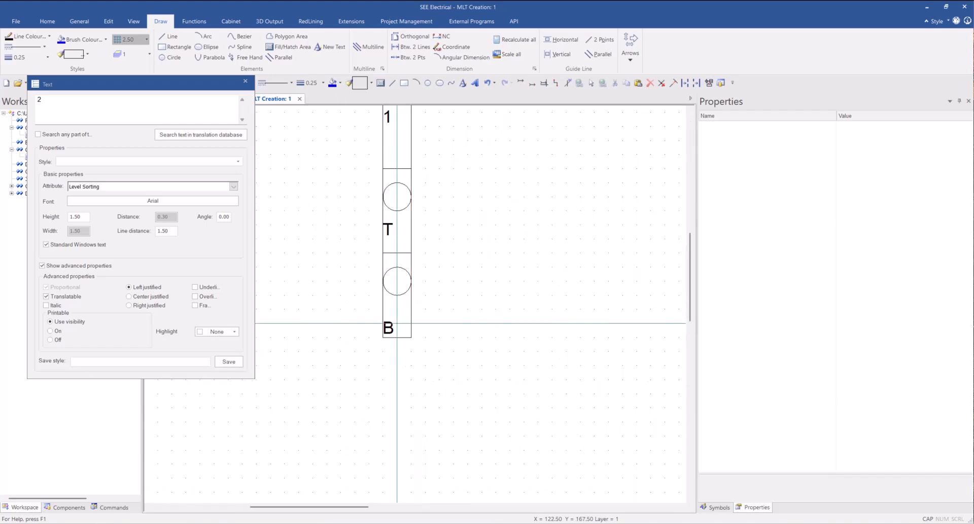
{"action": "double_click", "coordinate": [39, 100]}
{"action": "type", "text": "1"}
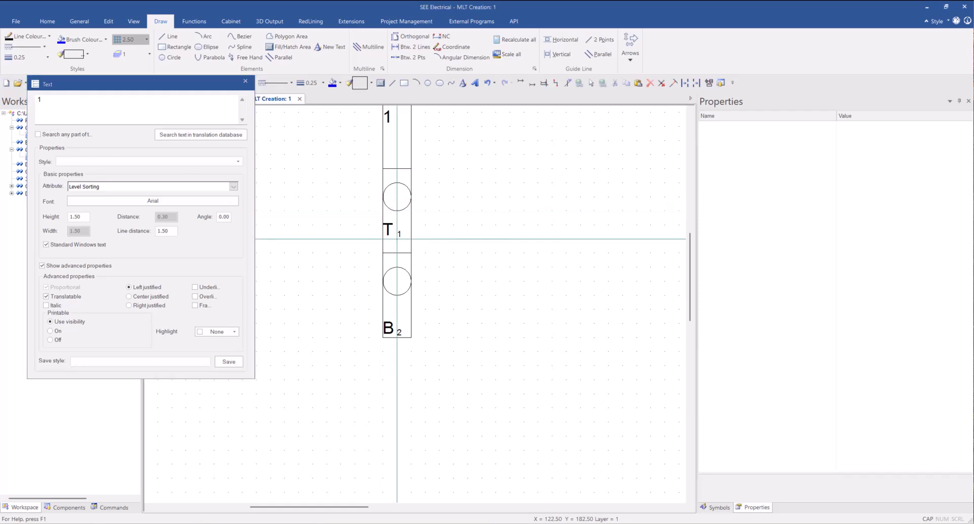
{"action": "scroll", "coordinate": [397, 239], "scroll_direction": "up", "scroll_amount": 5}
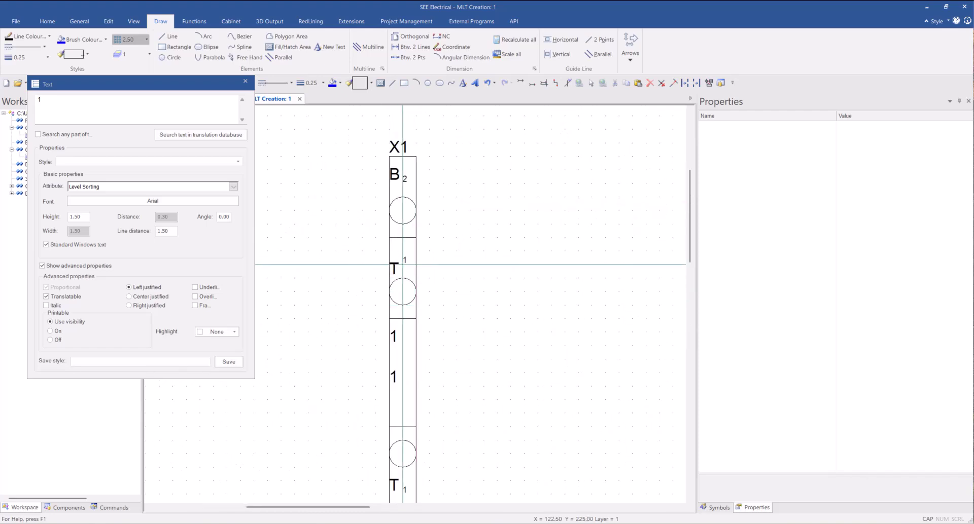
{"action": "key", "text": "Escape"}
Move the misplaced T label up to sit just above its circle
{"action": "left_click_drag", "start_coordinate": [402, 276], "coordinate": [399, 259]}
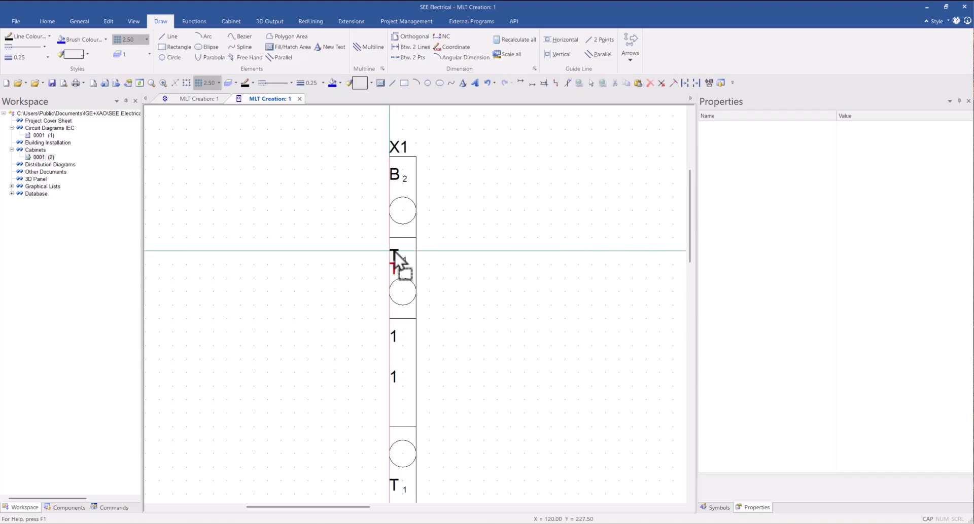
{"action": "left_click", "coordinate": [401, 265]}
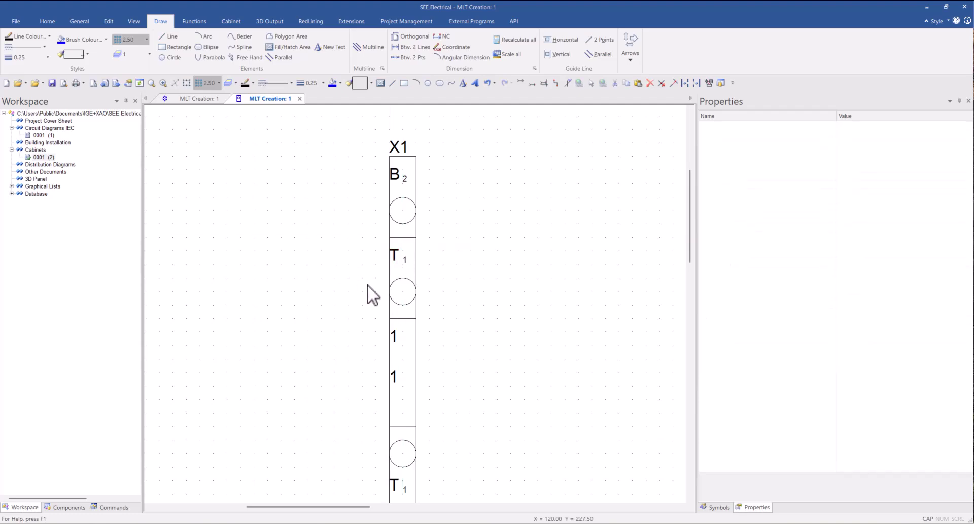
{"action": "scroll", "coordinate": [415, 303], "scroll_direction": "down", "scroll_amount": 4}
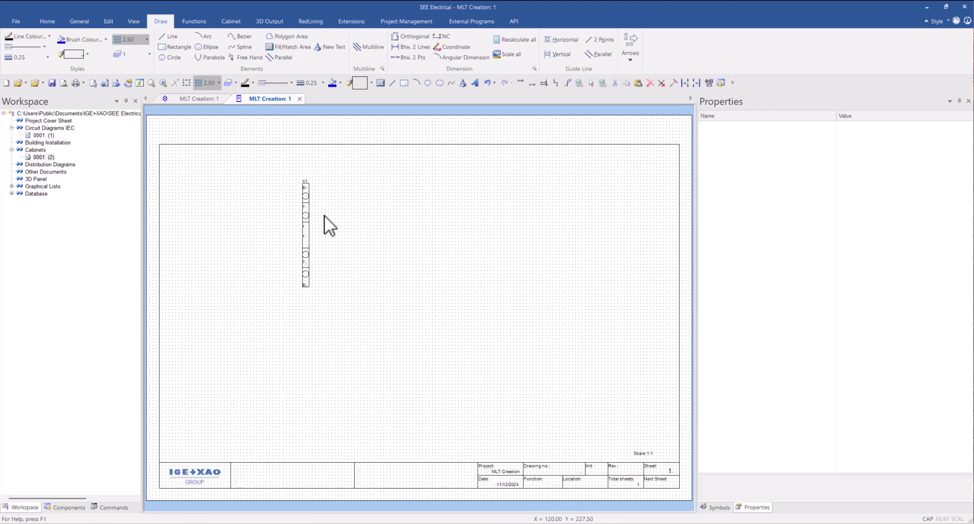
{"action": "scroll", "coordinate": [324, 216], "scroll_direction": "up", "scroll_amount": 1}
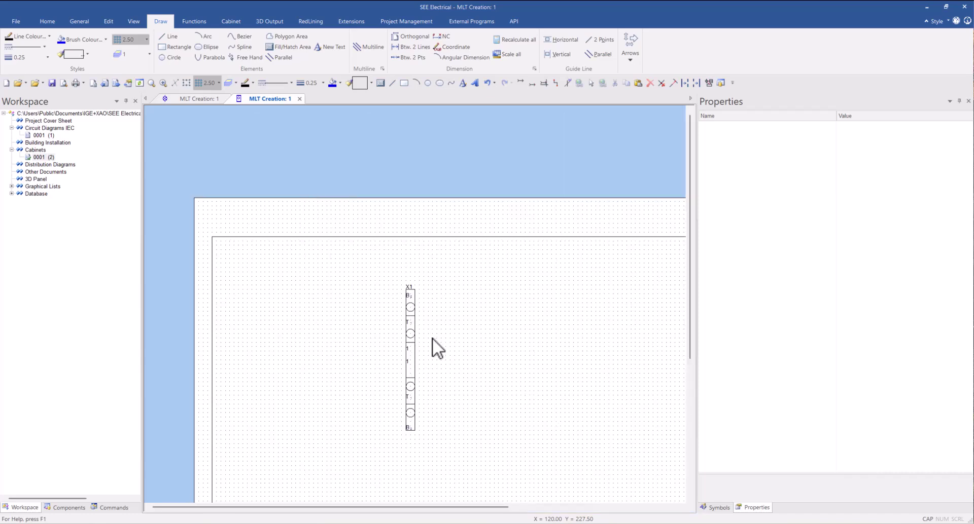
Group the B and 2 labels into one plain block
{"action": "left_click", "coordinate": [409, 297]}
{"action": "scroll", "coordinate": [414, 309], "scroll_direction": "up", "scroll_amount": 3}
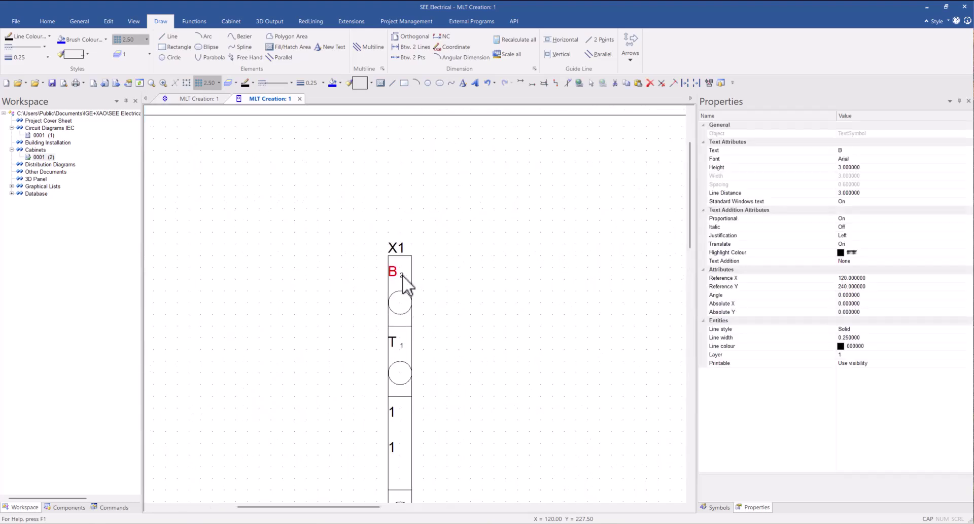
{"action": "left_click", "coordinate": [402, 275], "text": "ctrl"}
{"action": "scroll", "coordinate": [400, 287], "scroll_direction": "down", "scroll_amount": 3}
{"action": "scroll", "coordinate": [419, 430], "scroll_direction": "up", "scroll_amount": 3}
{"action": "left_click", "coordinate": [421, 289], "text": "ctrl"}
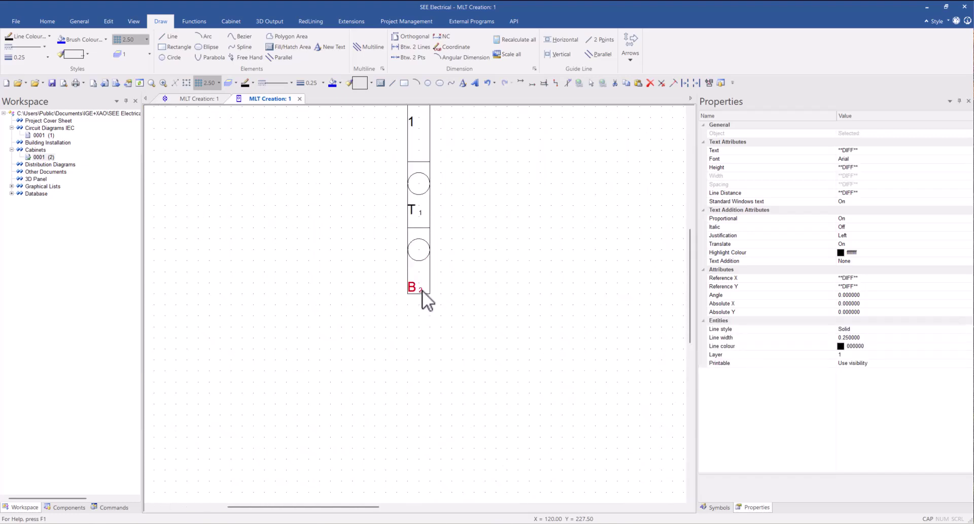
{"action": "scroll", "coordinate": [425, 288], "scroll_direction": "down", "scroll_amount": 2}
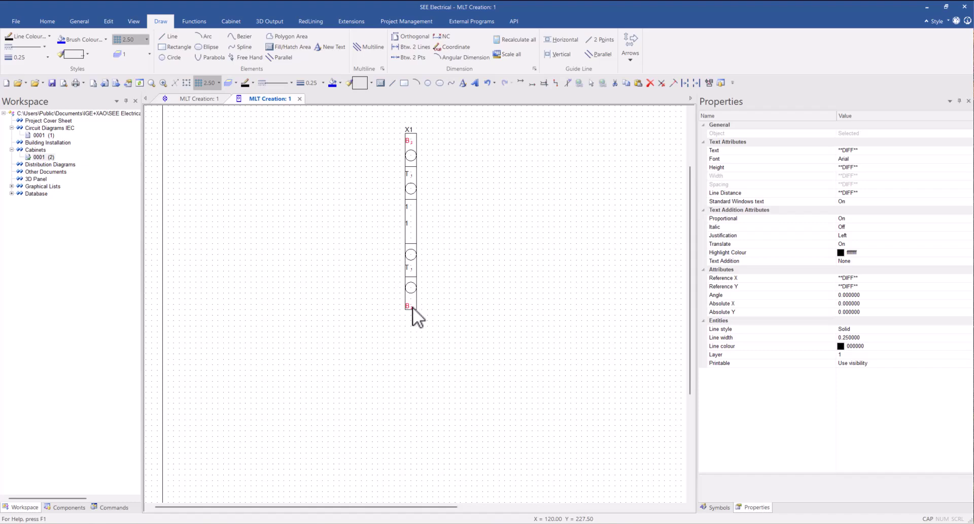
{"action": "right_click", "coordinate": [386, 248]}
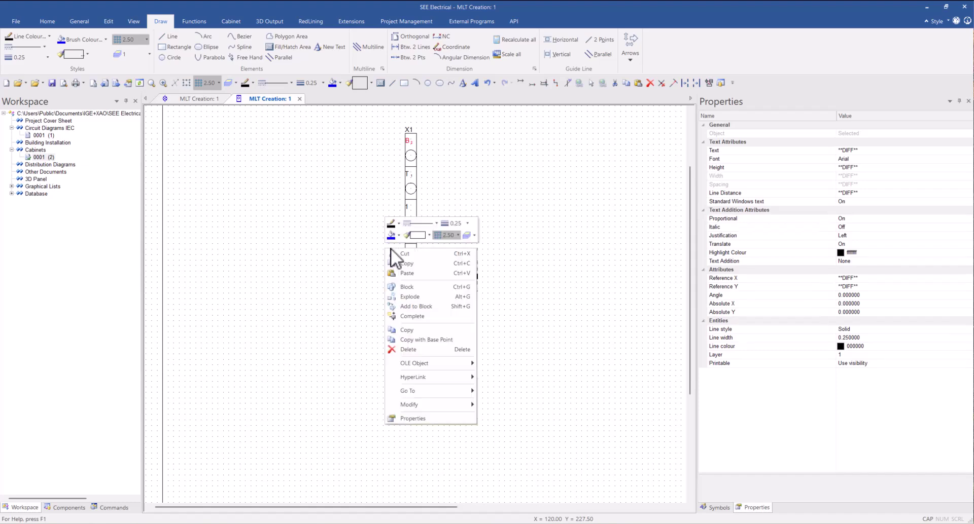
{"action": "left_click", "coordinate": [416, 287]}
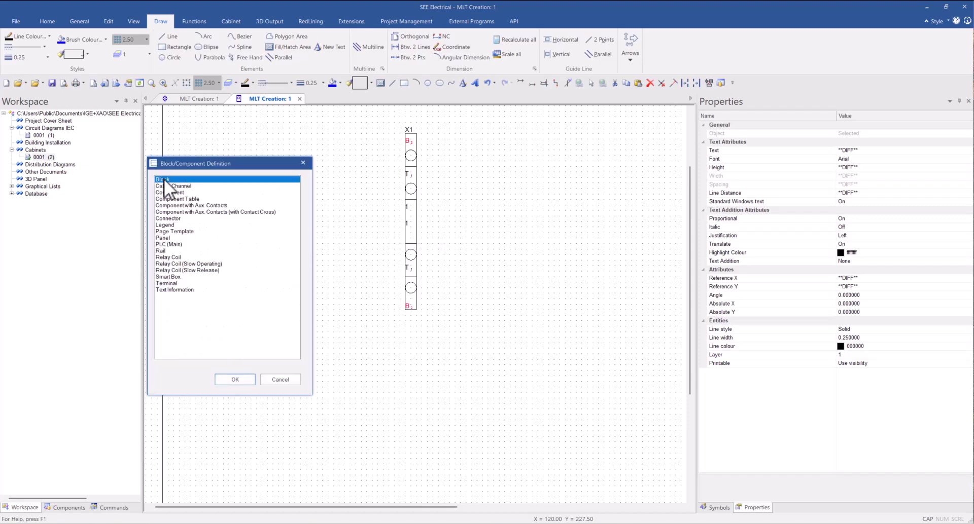
{"action": "left_click", "coordinate": [228, 378]}
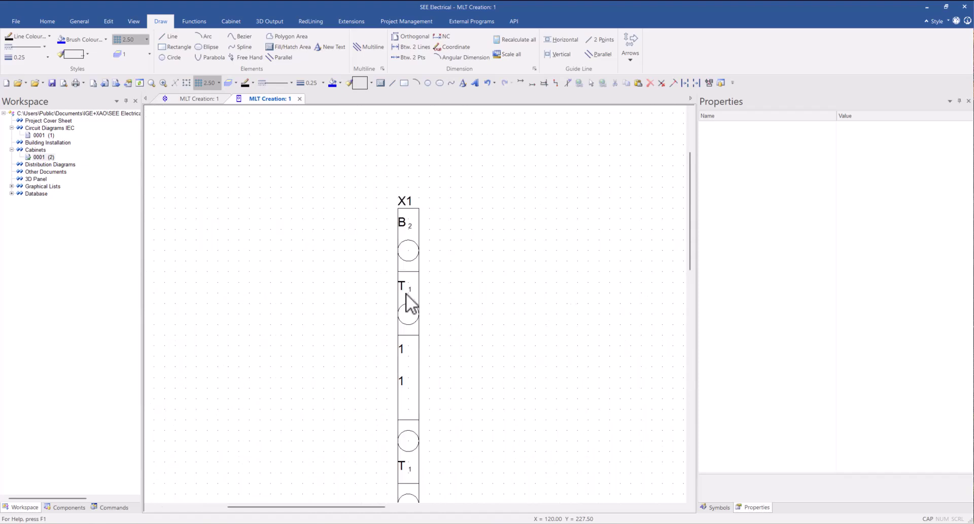
Group the T labels into a plain block and verify the grouped labels
{"action": "left_click", "coordinate": [406, 293]}
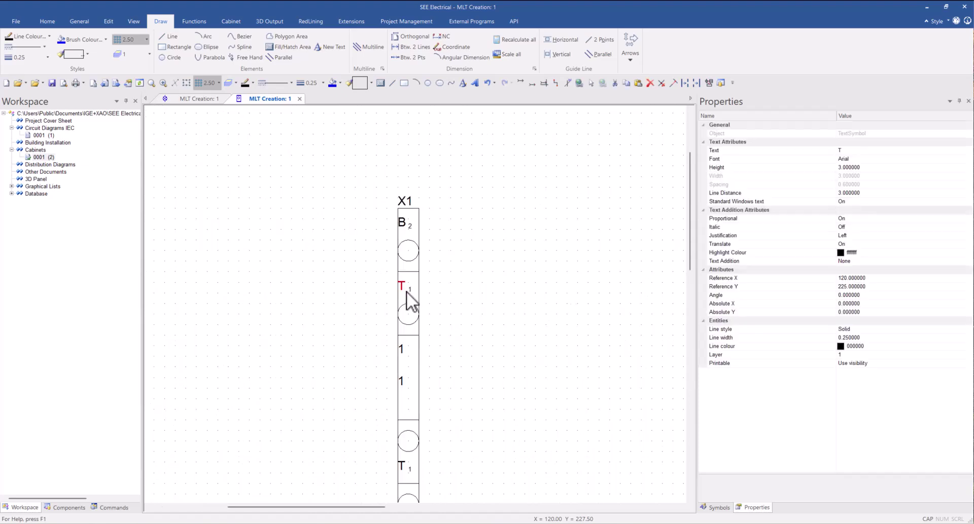
{"action": "left_click", "coordinate": [396, 377], "text": "ctrl"}
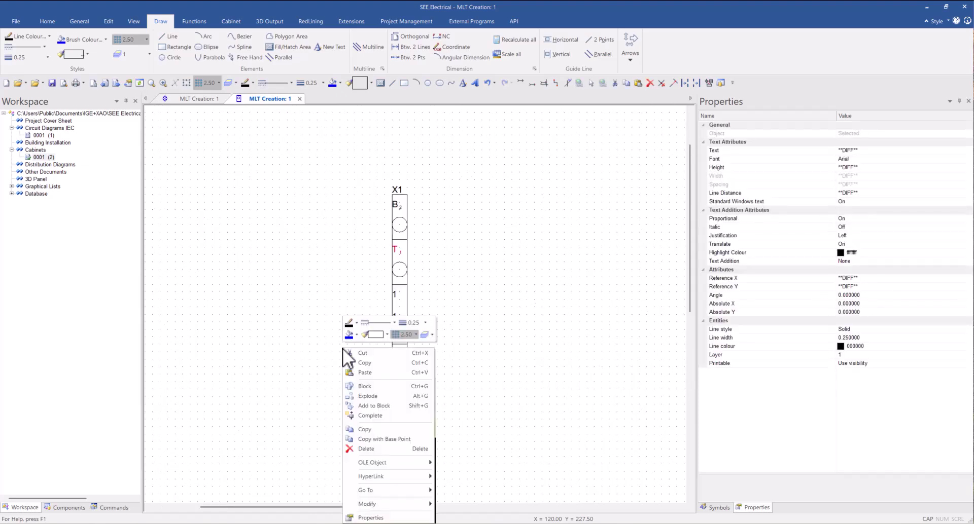
{"action": "left_click", "coordinate": [371, 387]}
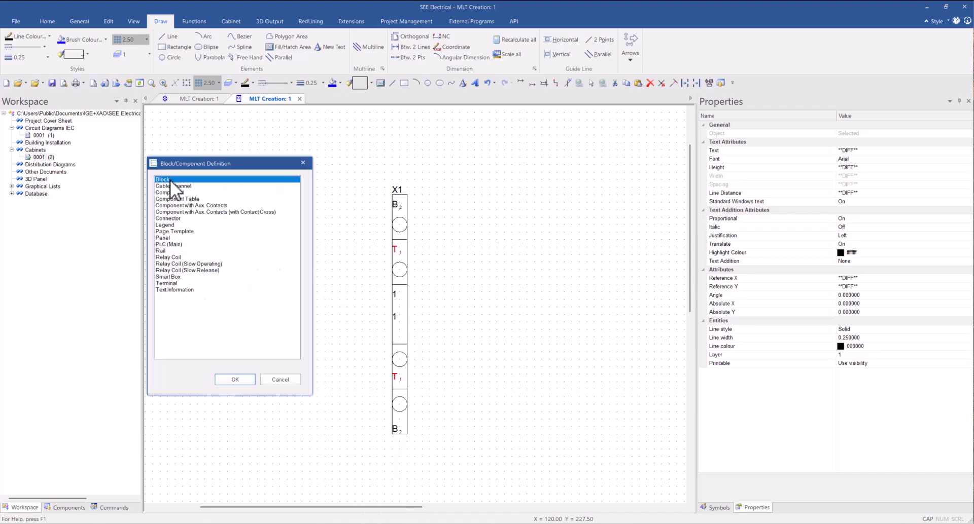
{"action": "left_click", "coordinate": [236, 379]}
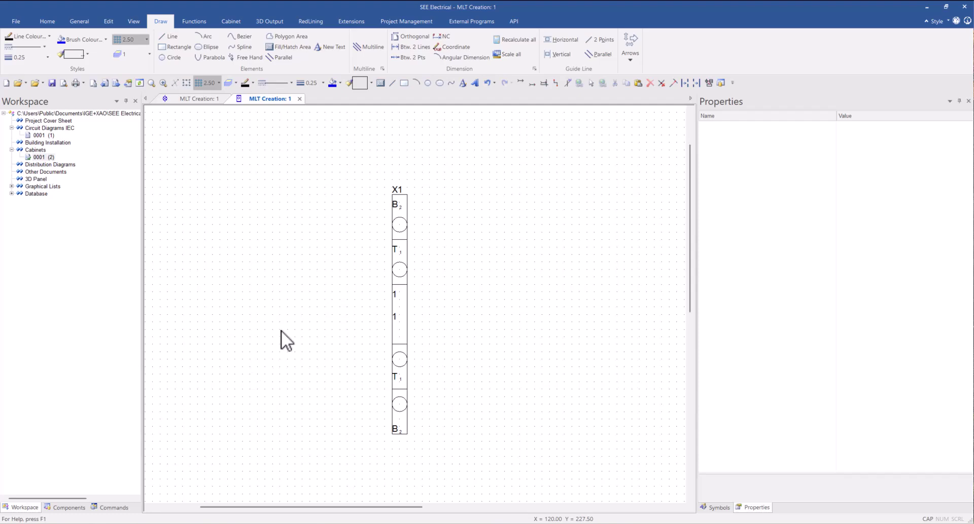
{"action": "left_click", "coordinate": [401, 221]}
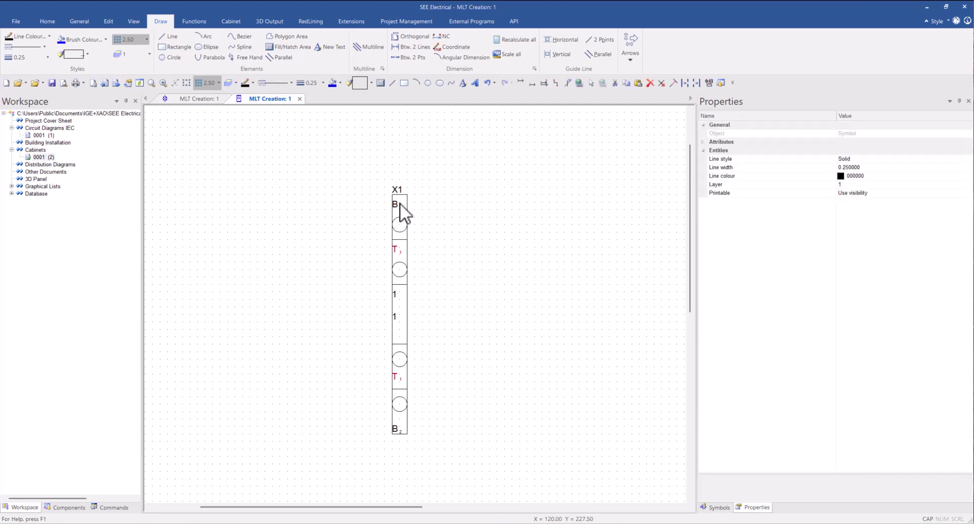
{"action": "left_click", "coordinate": [400, 207]}
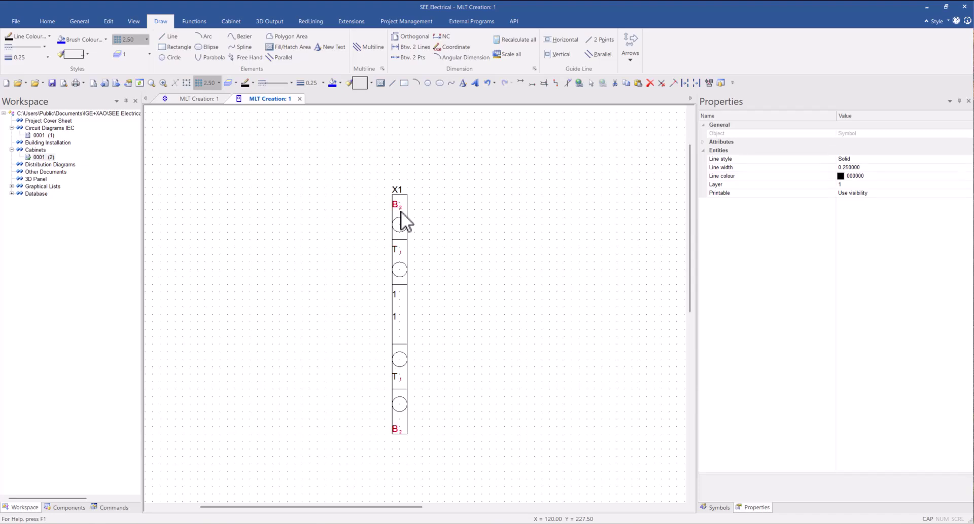
{"action": "left_click", "coordinate": [426, 390]}
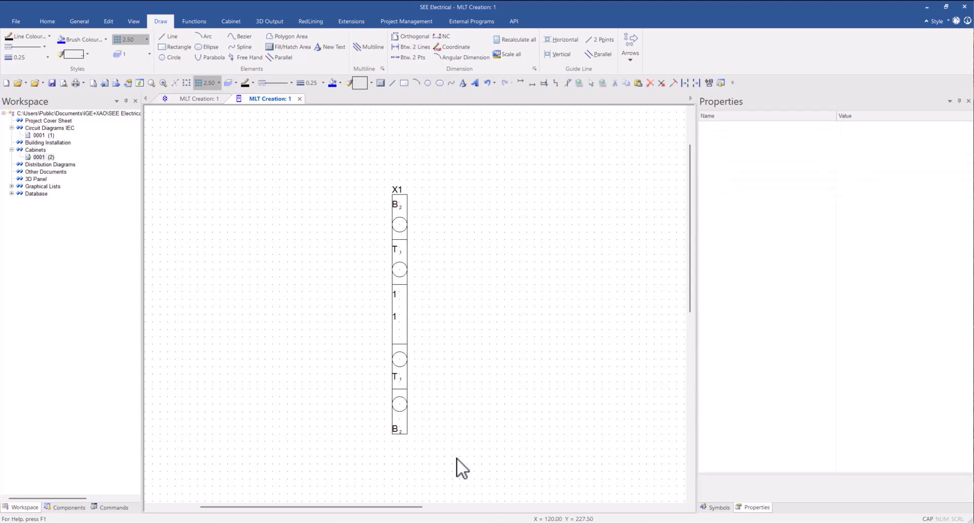
Define the whole X1 strip as a Terminal component and confirm its properties
{"action": "left_click_drag", "start_coordinate": [456, 458], "coordinate": [354, 165]}
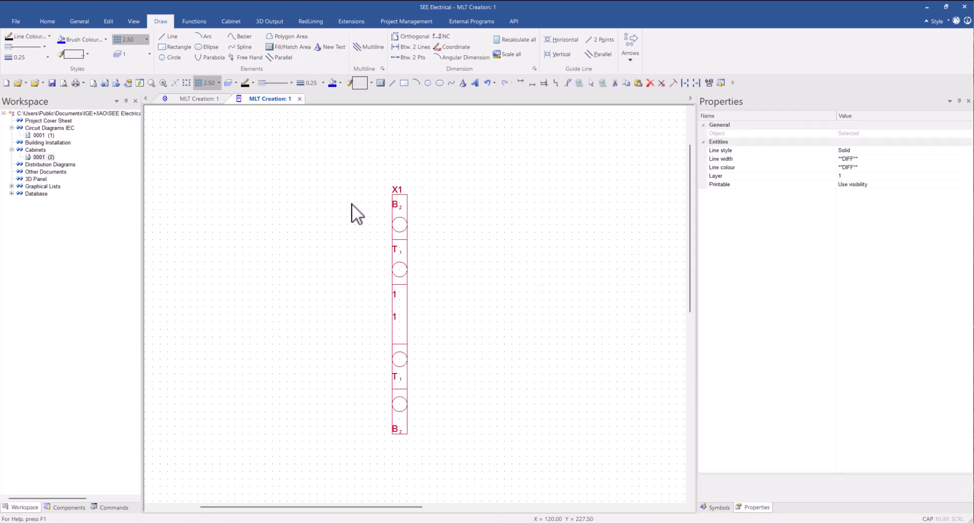
{"action": "right_click", "coordinate": [401, 267]}
{"action": "left_click", "coordinate": [432, 309]}
{"action": "left_click", "coordinate": [171, 284]}
{"action": "left_click", "coordinate": [232, 379]}
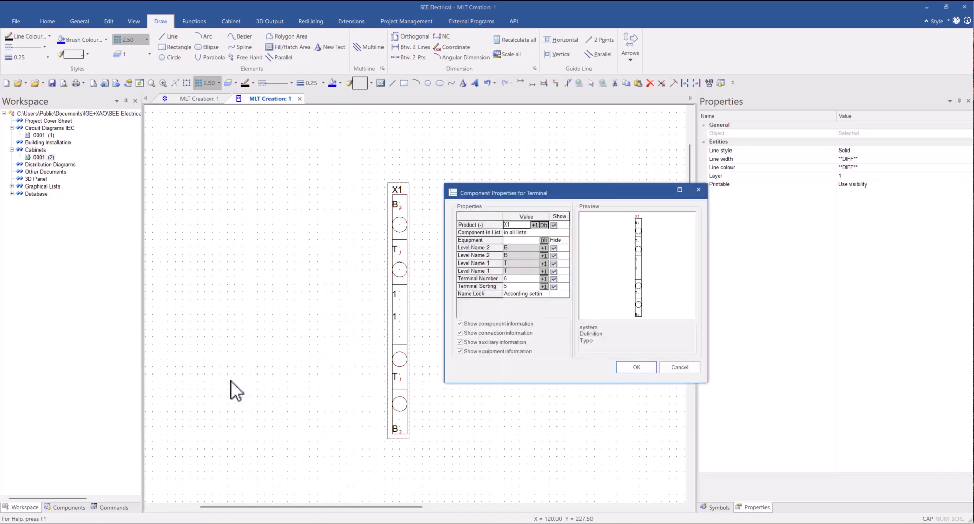
{"action": "left_click", "coordinate": [629, 366]}
{"action": "scroll", "coordinate": [461, 320], "scroll_direction": "down", "scroll_amount": 3}
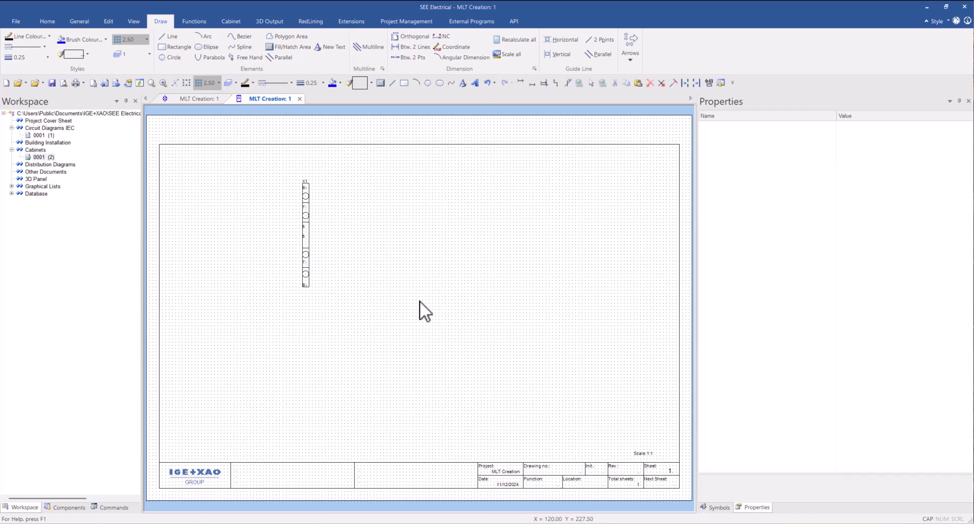
Drag the terminal strip into My Symbol Database > Cabinet Symbol Creation and name it MLT
{"action": "left_click", "coordinate": [716, 507]}
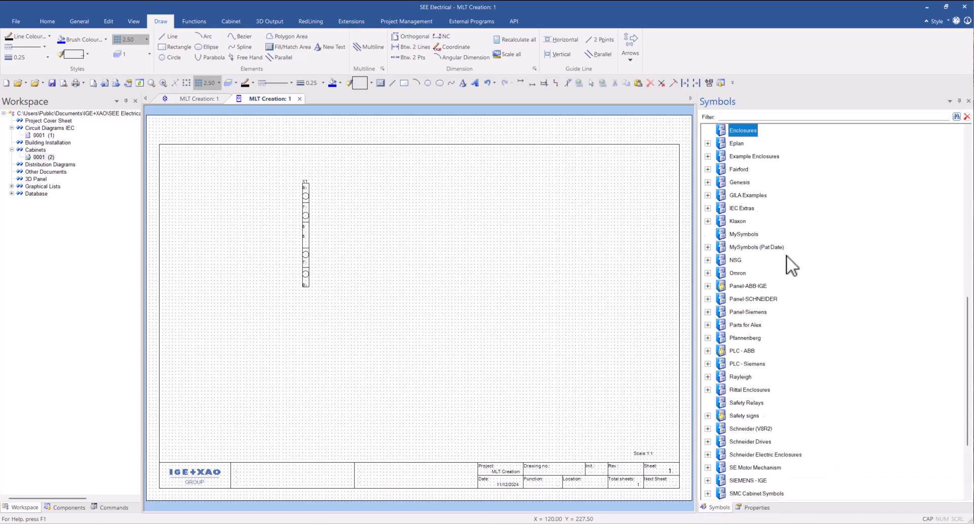
{"action": "scroll", "coordinate": [944, 324], "scroll_direction": "up", "scroll_amount": 9}
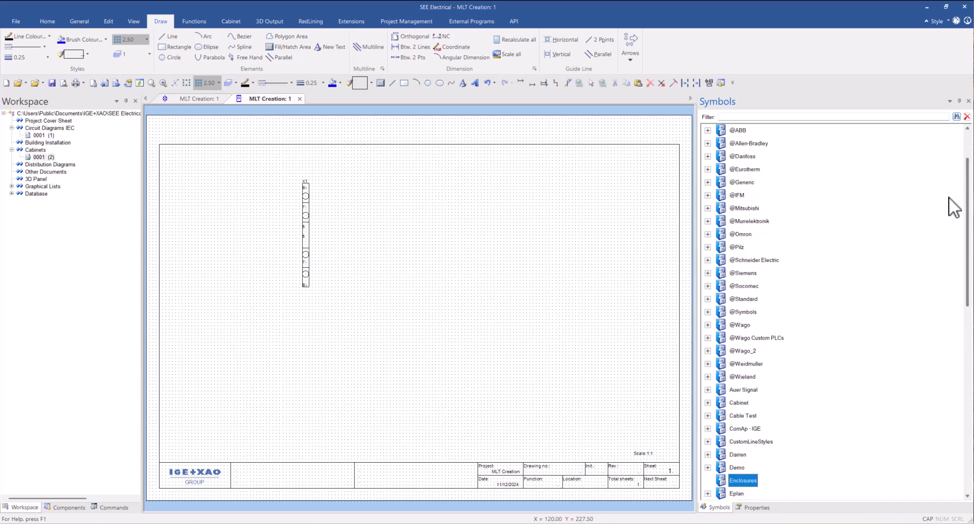
{"action": "scroll", "coordinate": [966, 211], "scroll_direction": "up", "scroll_amount": 2}
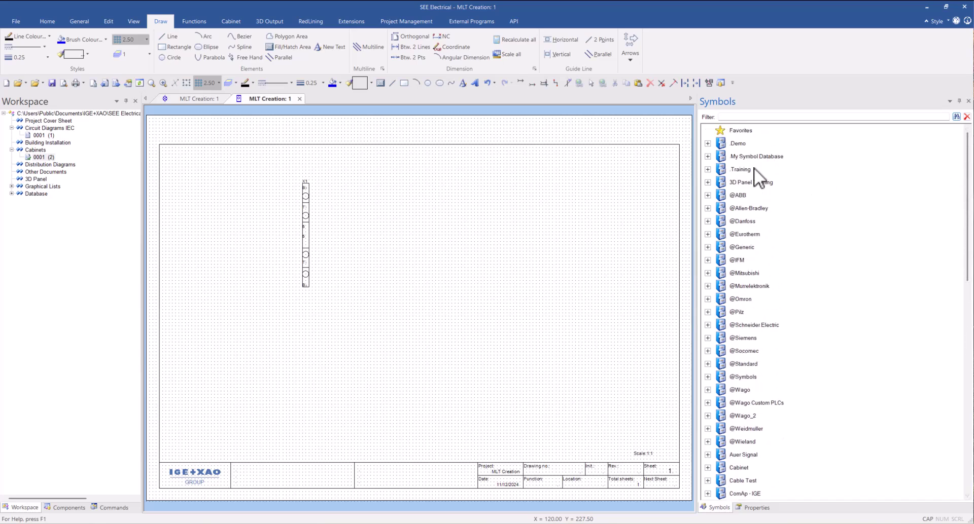
{"action": "double_click", "coordinate": [743, 157]}
{"action": "double_click", "coordinate": [784, 170]}
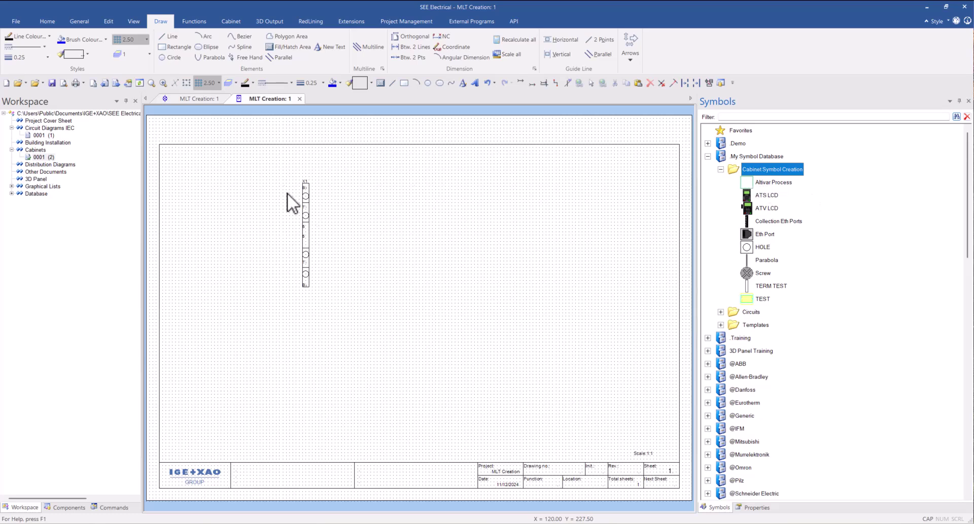
{"action": "left_click", "coordinate": [175, 84]}
{"action": "left_click", "coordinate": [303, 238]}
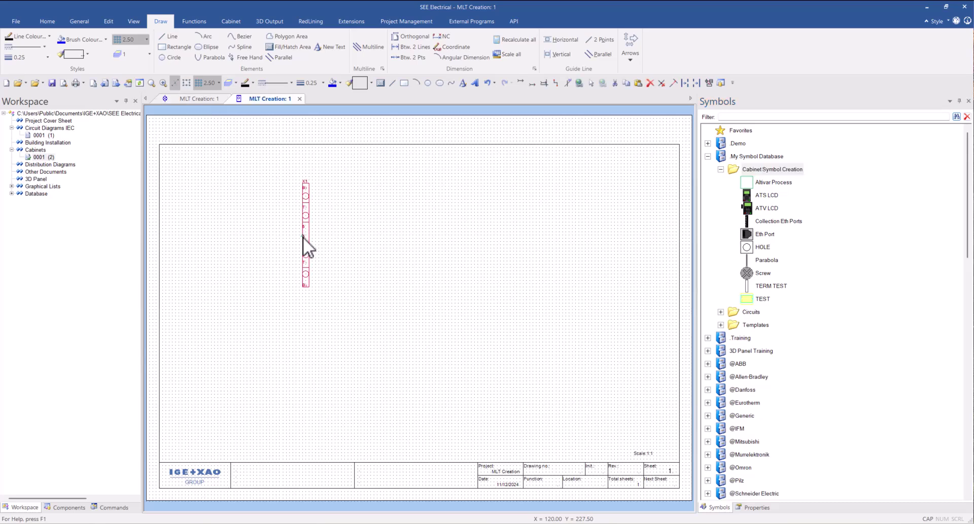
{"action": "left_click_drag", "start_coordinate": [303, 235], "coordinate": [762, 169]}
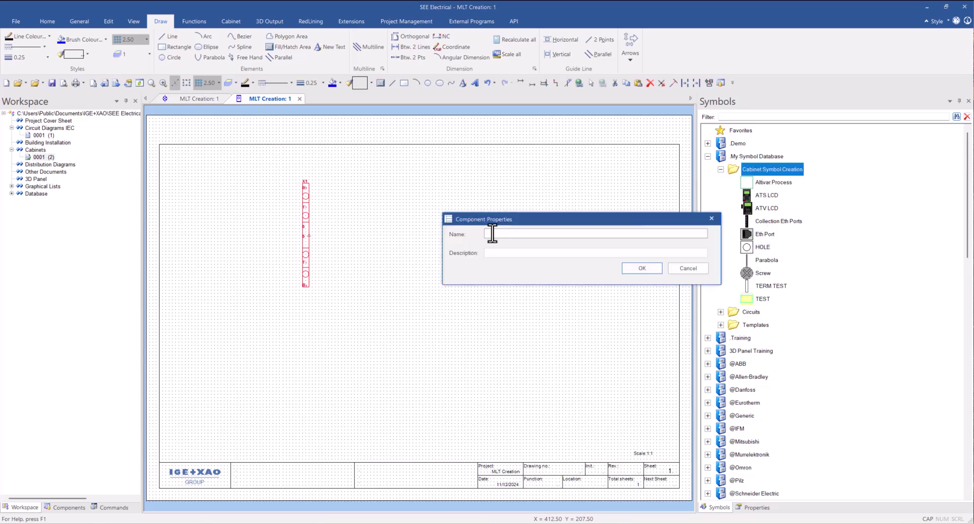
{"action": "type", "text": "MLT"}
{"action": "left_click", "coordinate": [647, 269]}
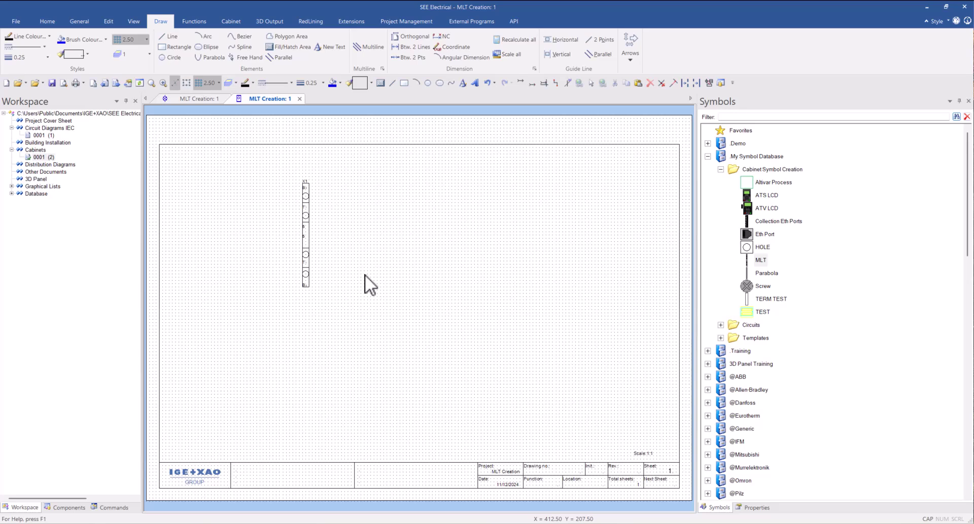
{"action": "left_click", "coordinate": [189, 20]}
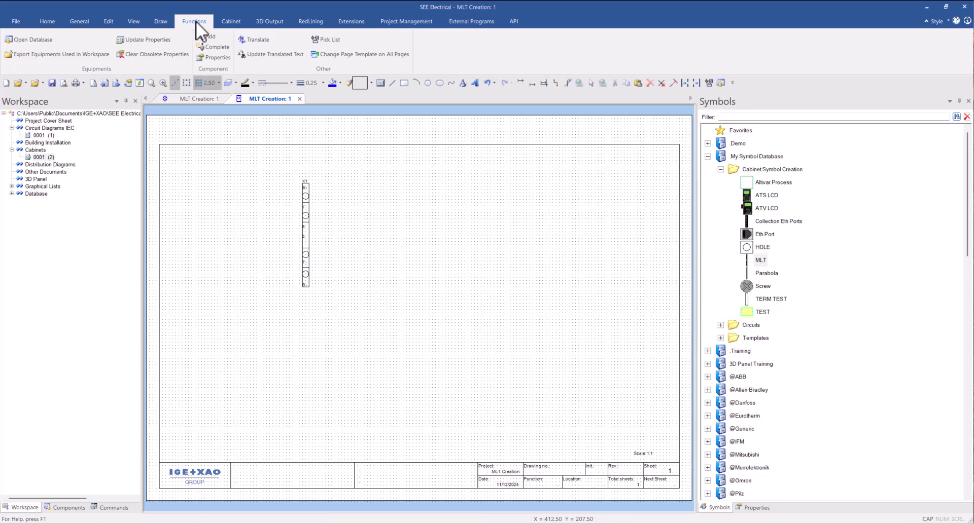
{"action": "left_click", "coordinate": [34, 39]}
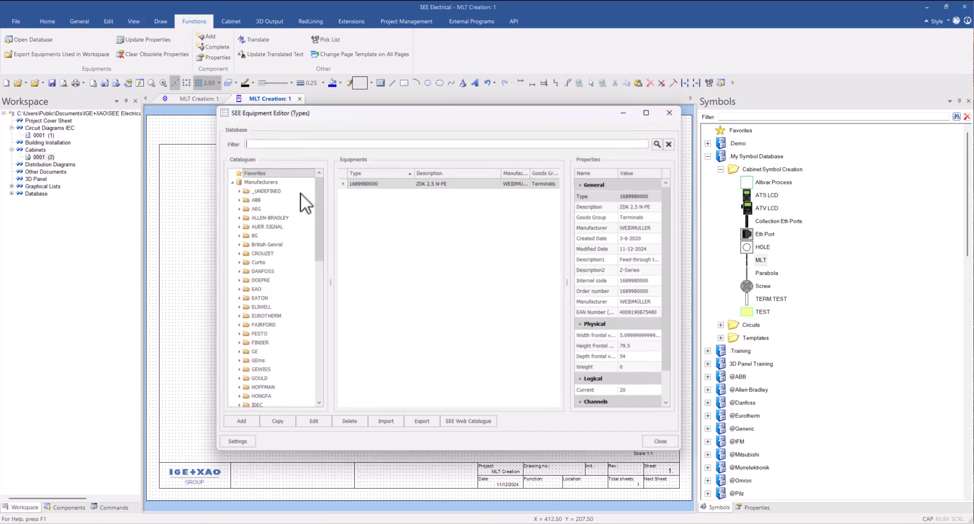
{"action": "double_click", "coordinate": [373, 184]}
{"action": "left_click_drag", "start_coordinate": [451, 284], "coordinate": [456, 327]}
{"action": "left_click", "coordinate": [404, 326]}
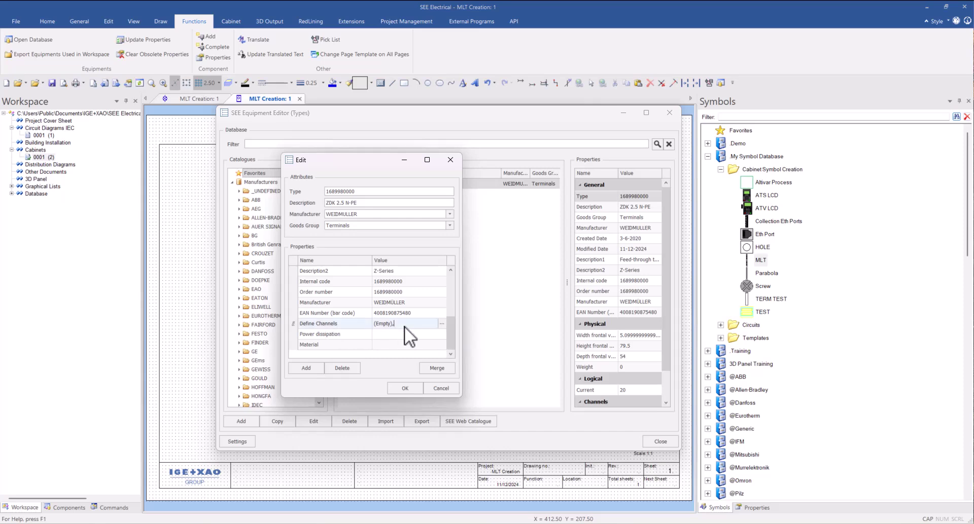
{"action": "left_click", "coordinate": [443, 324]}
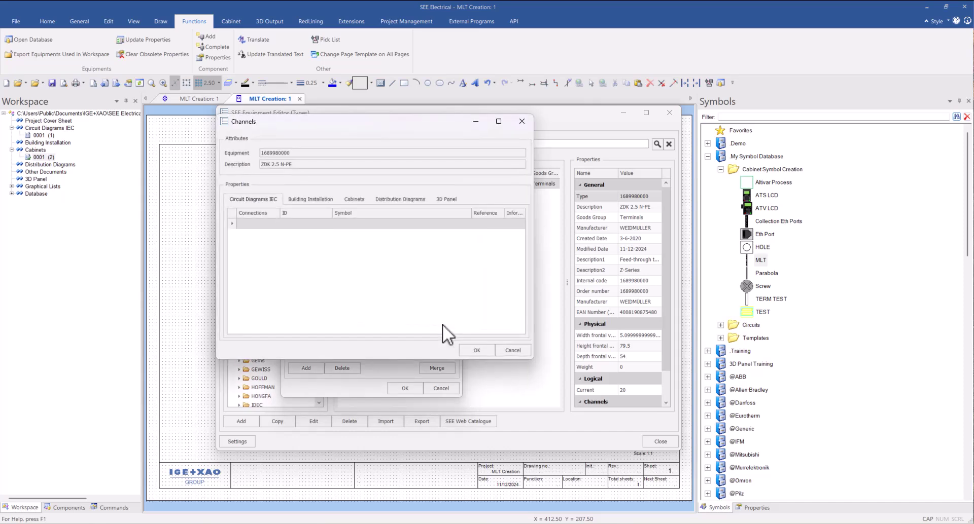
{"action": "left_click", "coordinate": [358, 198]}
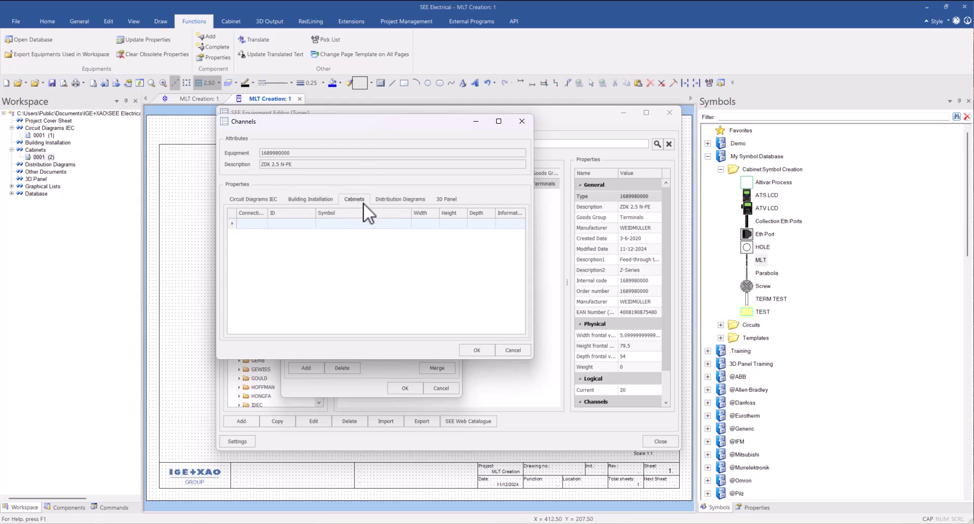
Assign the MLT symbol to the cabinet channel, close the database, and update equipment definitions
{"action": "left_click", "coordinate": [349, 224]}
{"action": "left_click", "coordinate": [406, 224]}
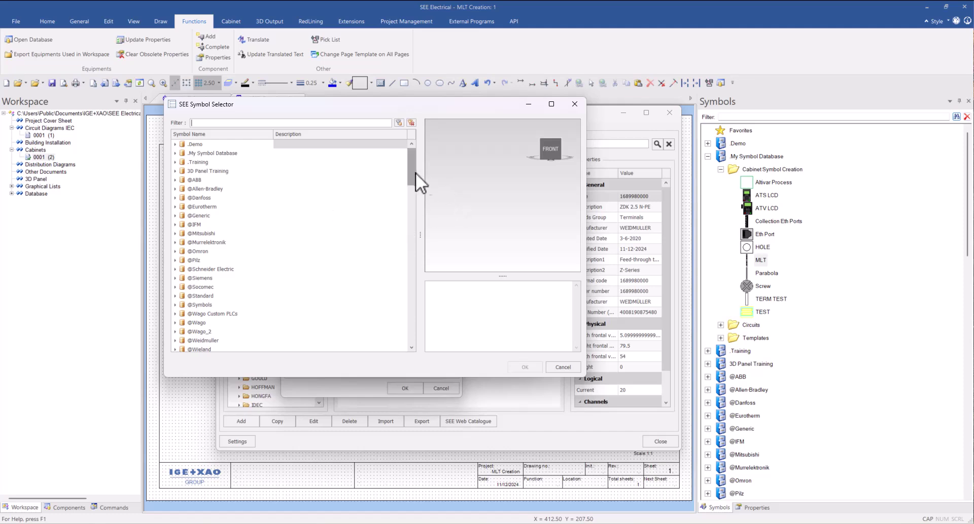
{"action": "double_click", "coordinate": [204, 154]}
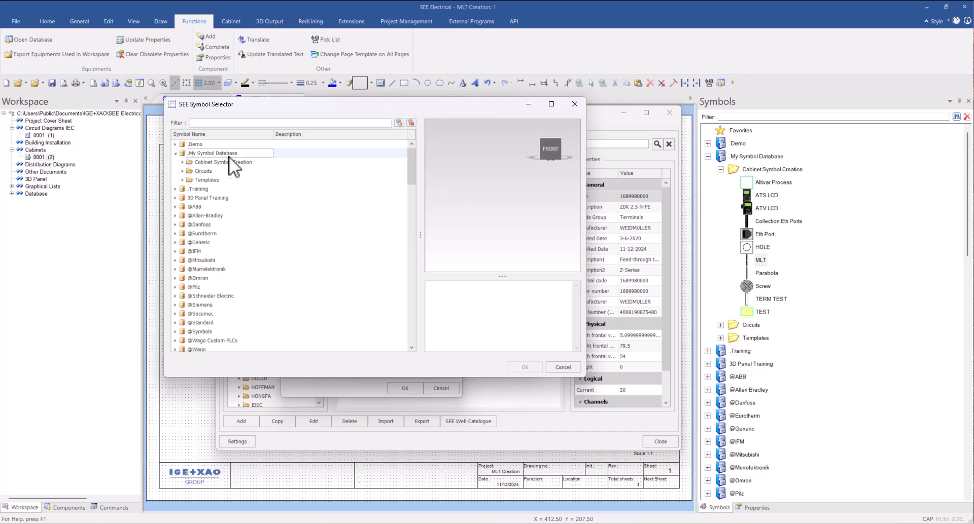
{"action": "double_click", "coordinate": [214, 161]}
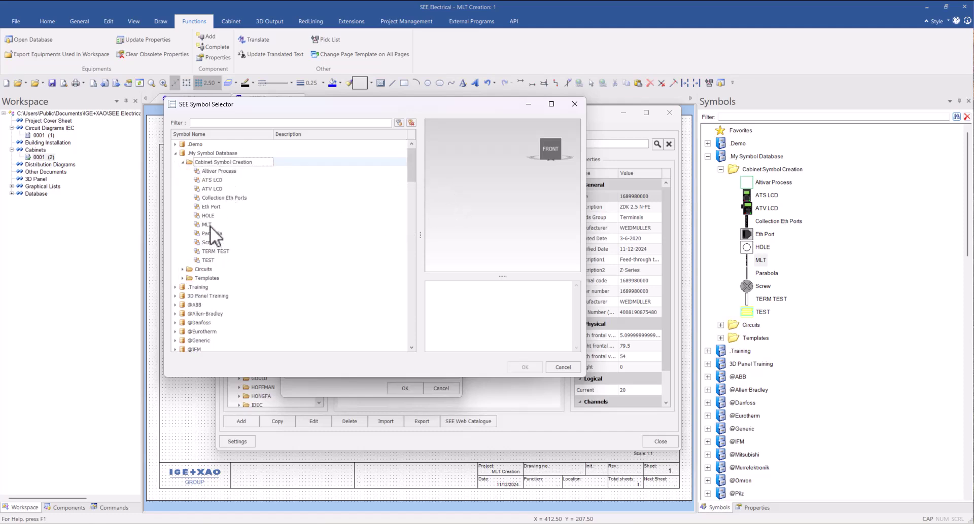
{"action": "left_click", "coordinate": [209, 225]}
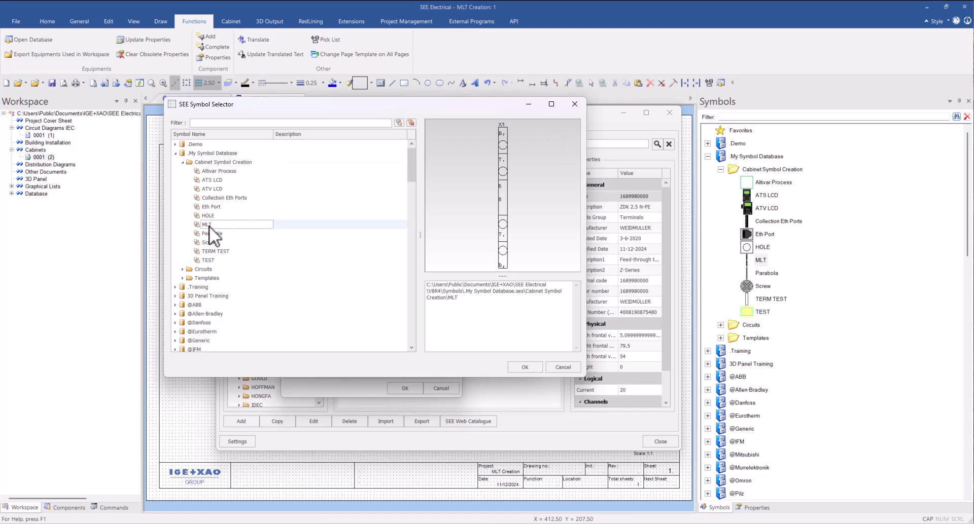
{"action": "double_click", "coordinate": [209, 226]}
{"action": "left_click", "coordinate": [477, 350]}
{"action": "left_click", "coordinate": [416, 387]}
{"action": "left_click", "coordinate": [655, 442]}
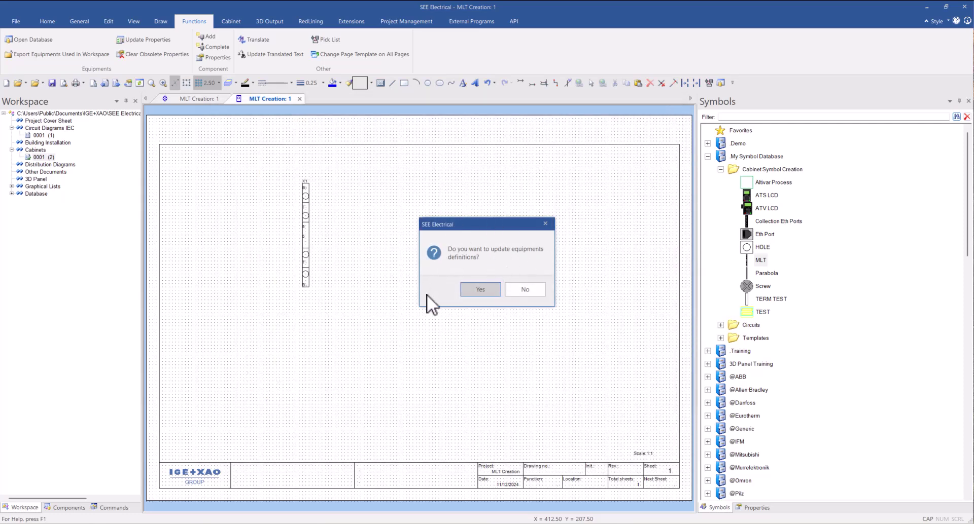
{"action": "left_click", "coordinate": [480, 290]}
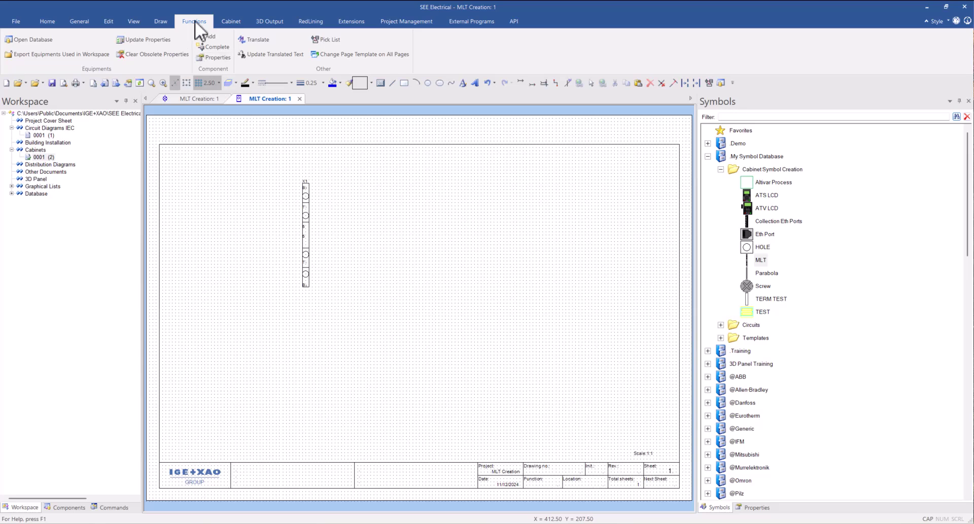
Load terminals X1:1 to X1:4 from the Pick List and place them on the cabinet sheet
{"action": "left_click", "coordinate": [328, 42]}
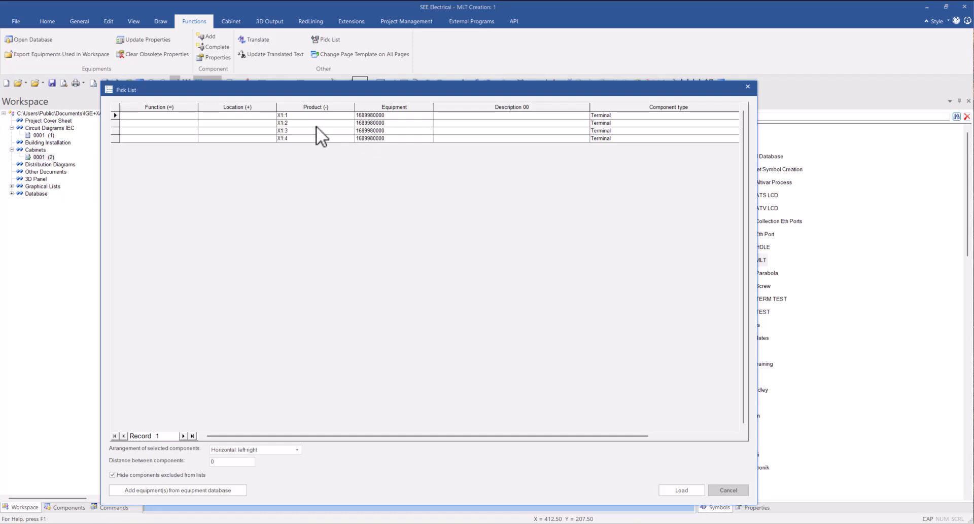
{"action": "left_click", "coordinate": [302, 116]}
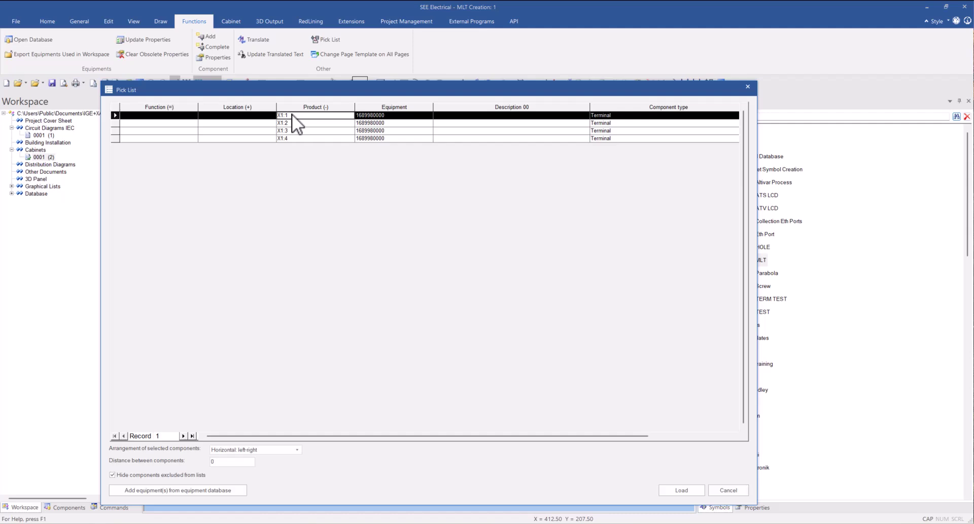
{"action": "left_click", "coordinate": [314, 138], "text": "shift"}
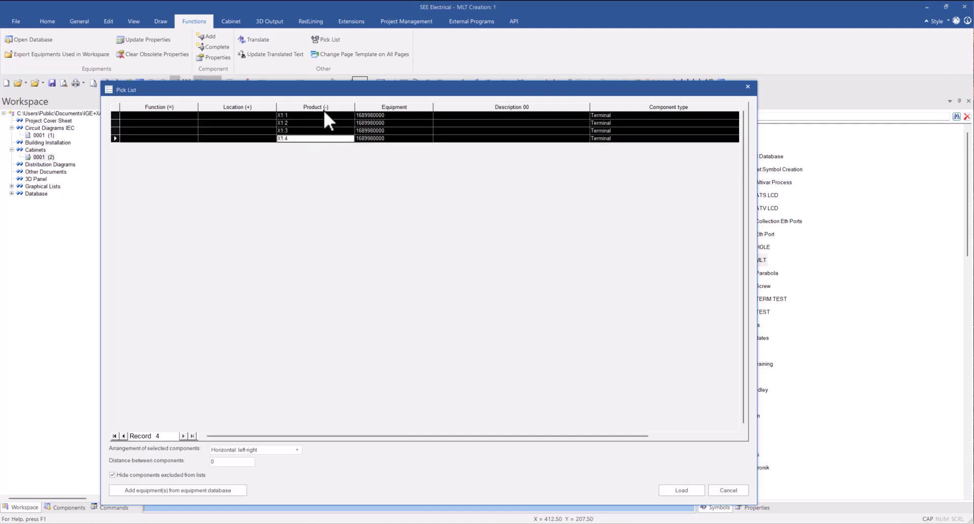
{"action": "left_click", "coordinate": [676, 492]}
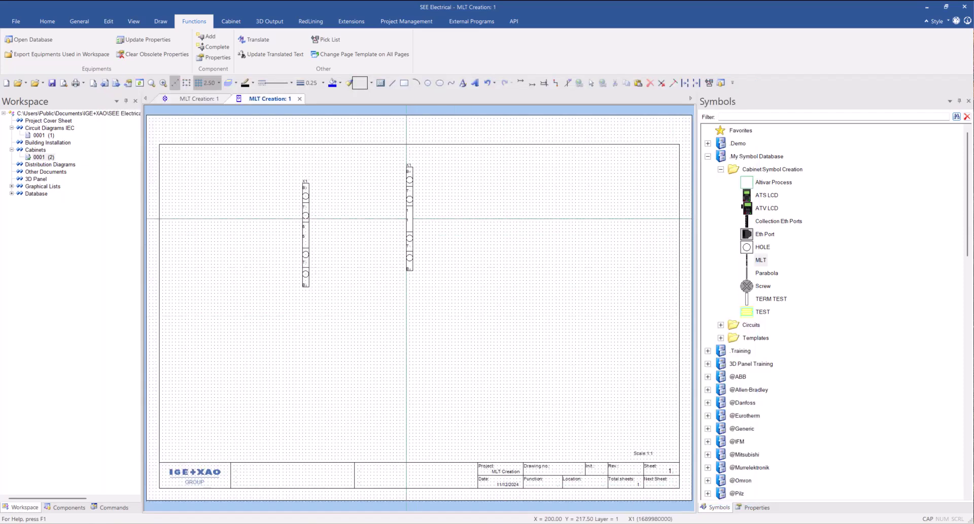
{"action": "left_click", "coordinate": [419, 226]}
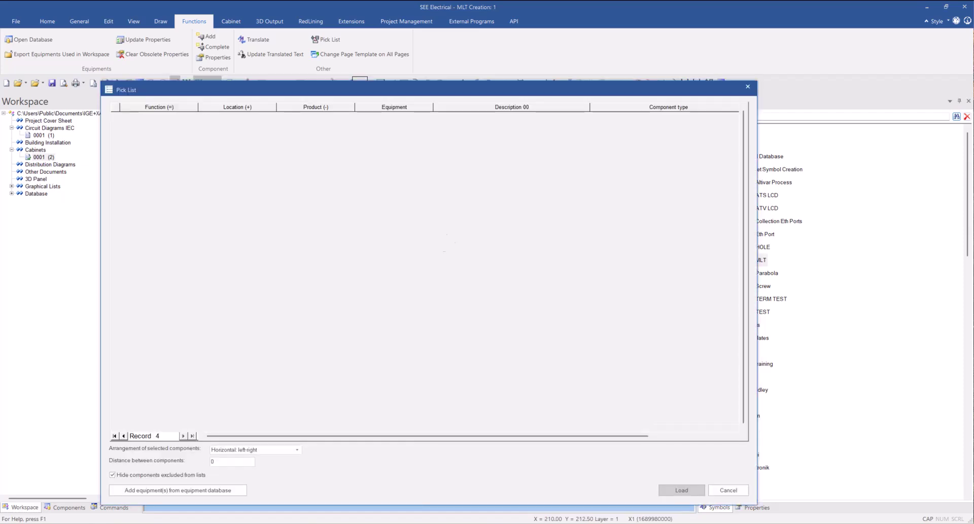
{"action": "left_click", "coordinate": [729, 491]}
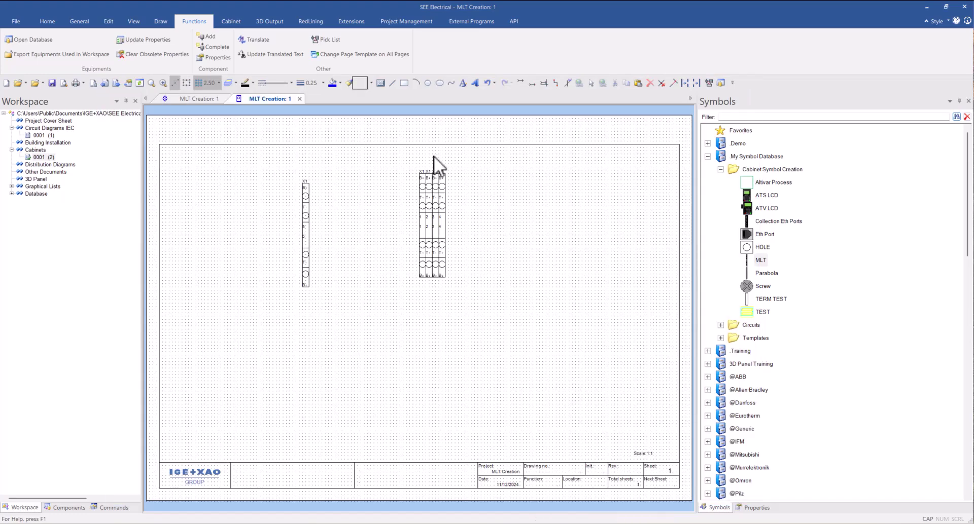
{"action": "scroll", "coordinate": [472, 224], "scroll_direction": "up", "scroll_amount": 4}
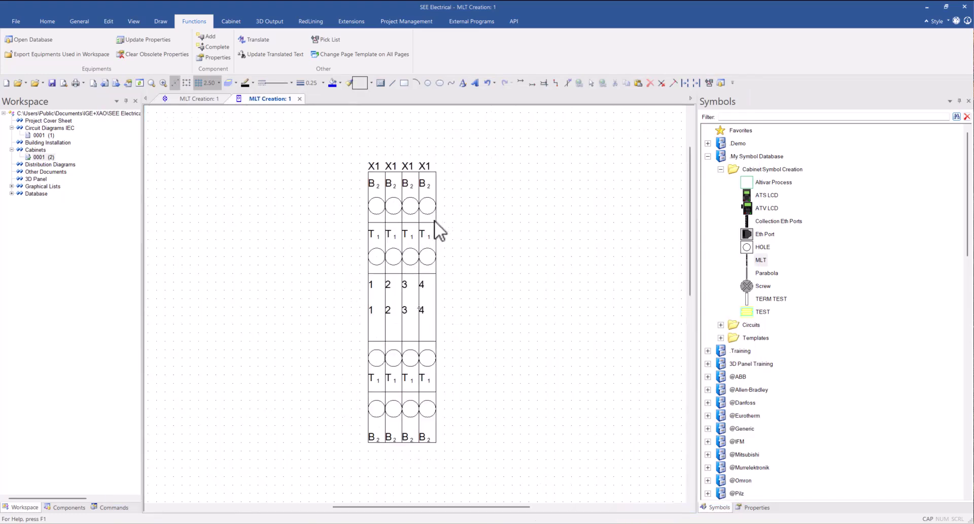